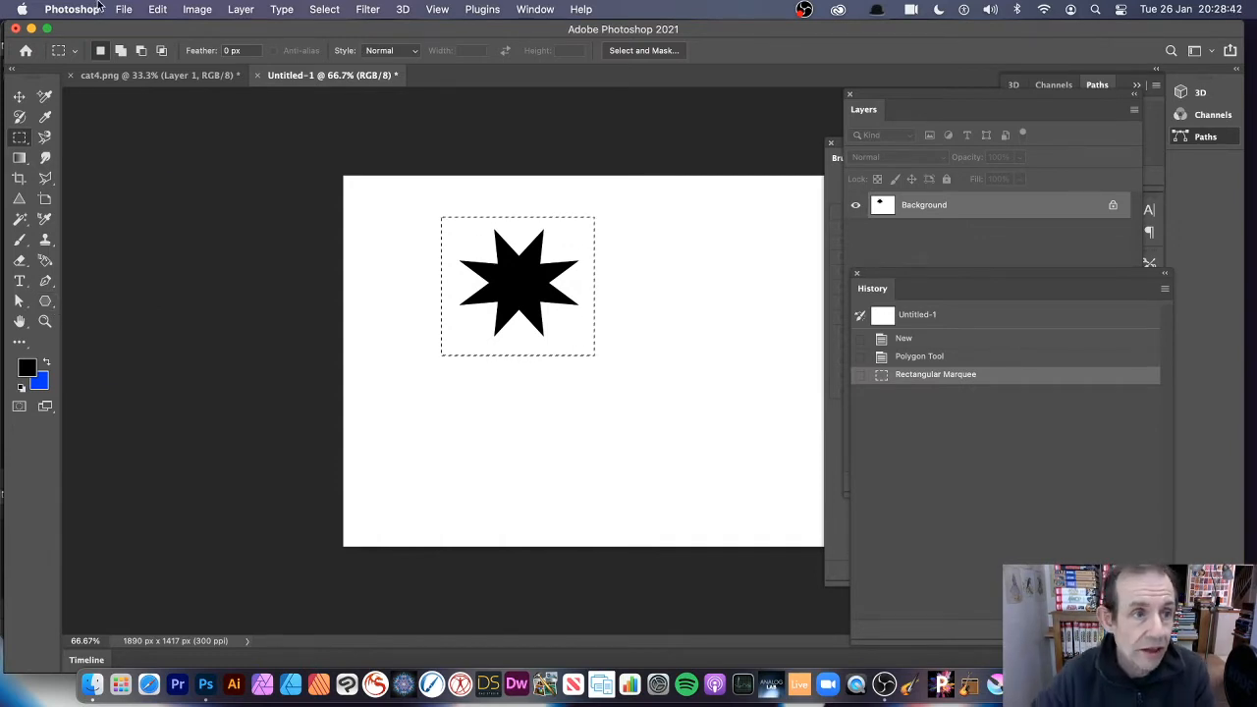
click(157, 9)
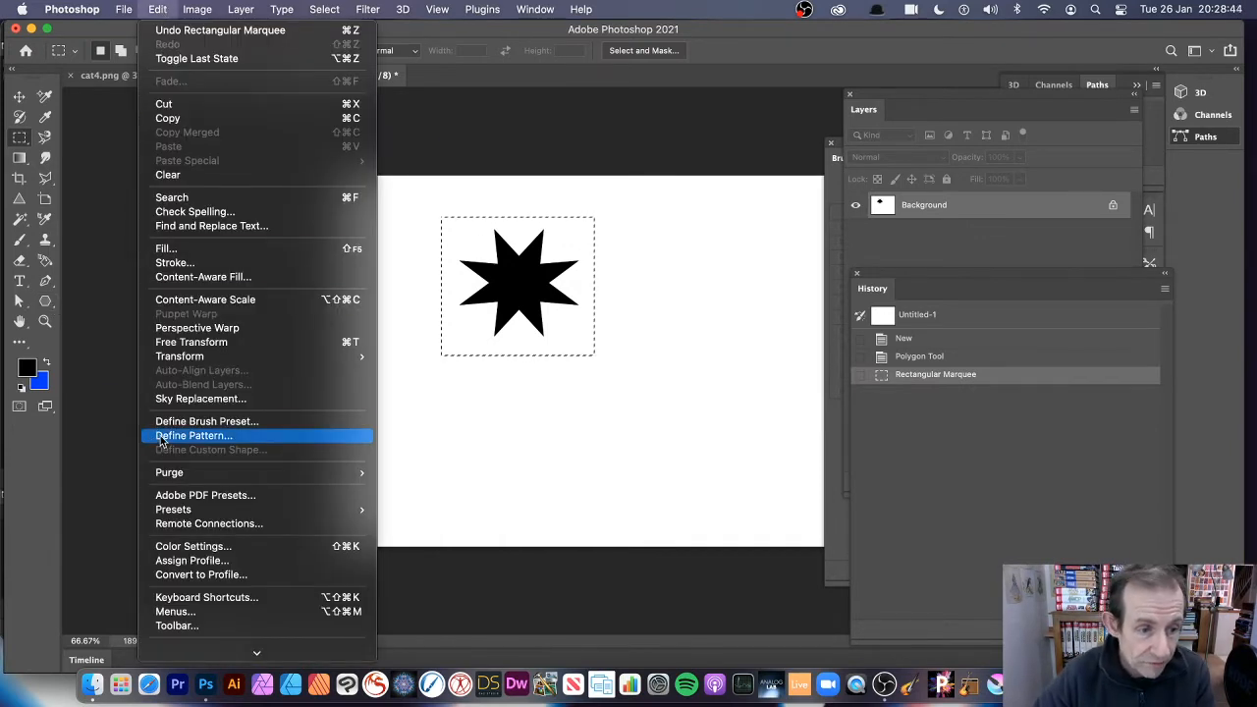
click(604, 448)
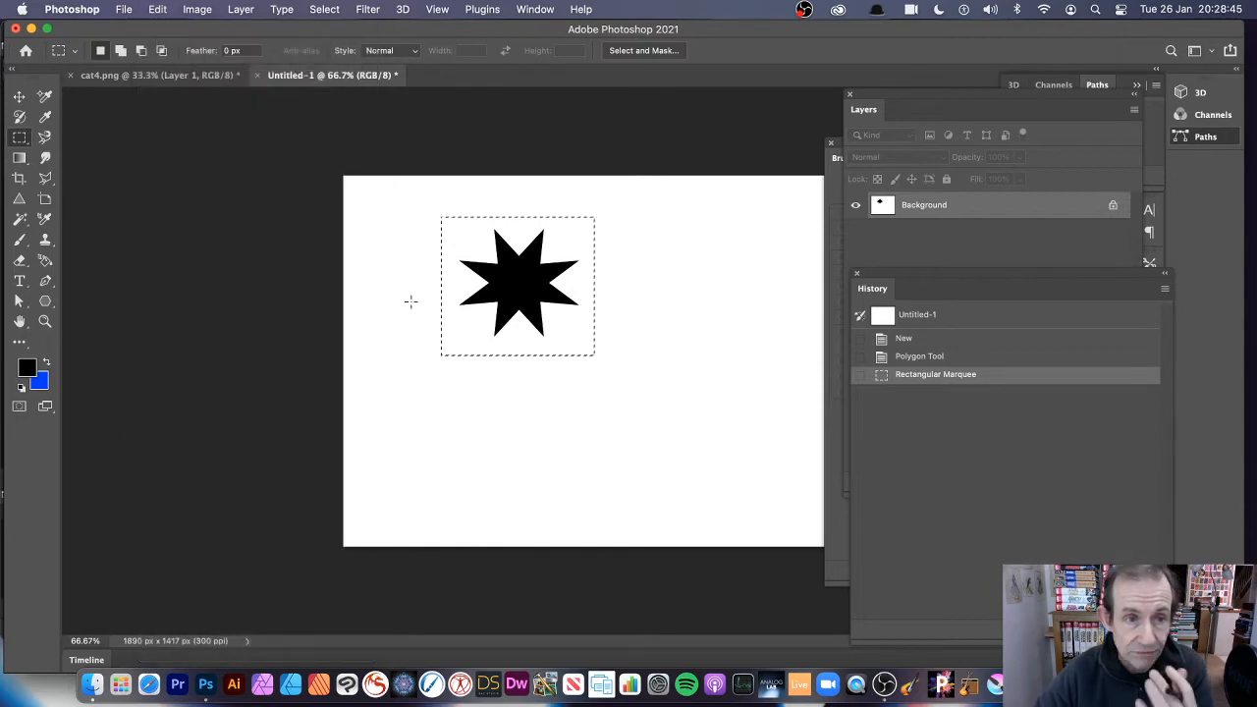
Switch to the cat4.png document, activate the Art History Brush and revert the image to its opening snapshot.
click(186, 75)
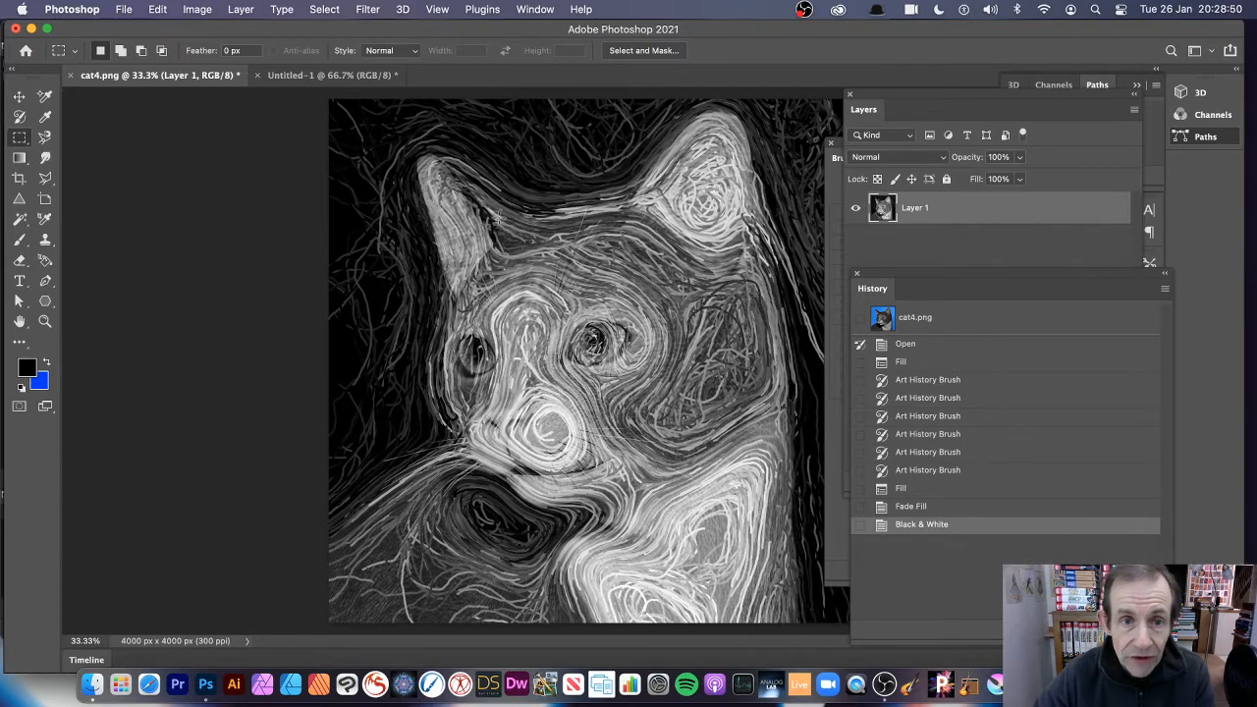
click(20, 119)
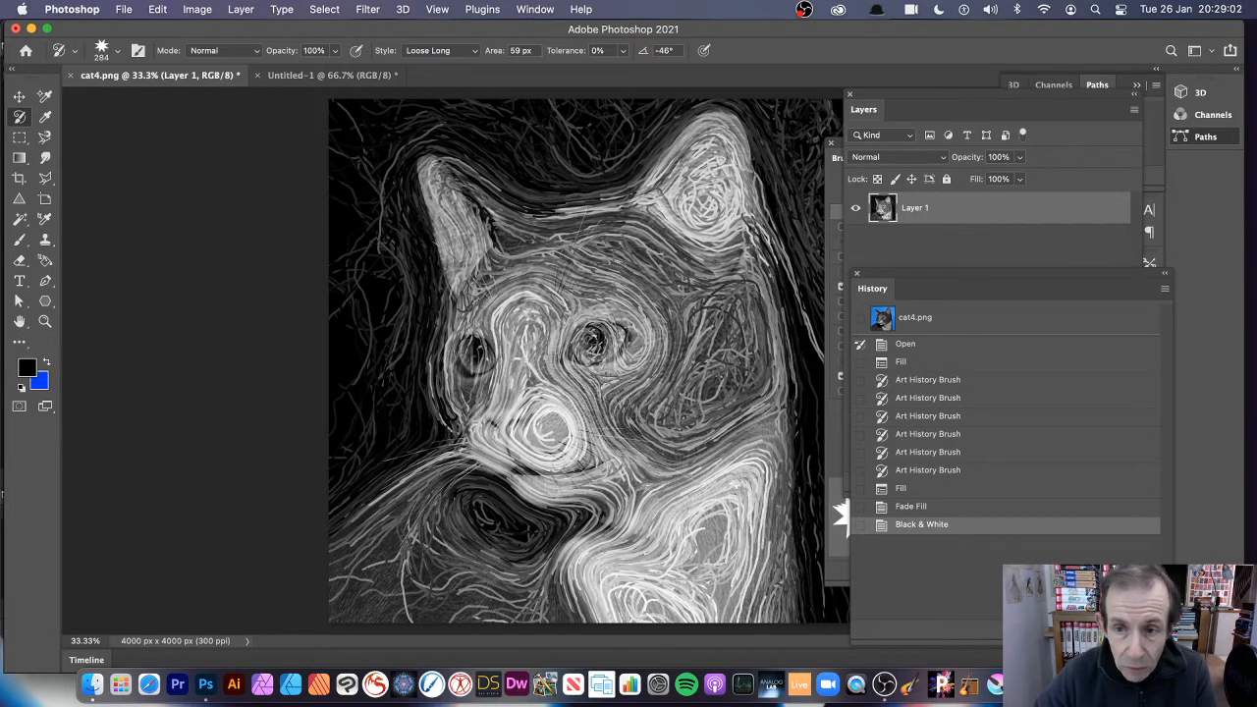
click(883, 324)
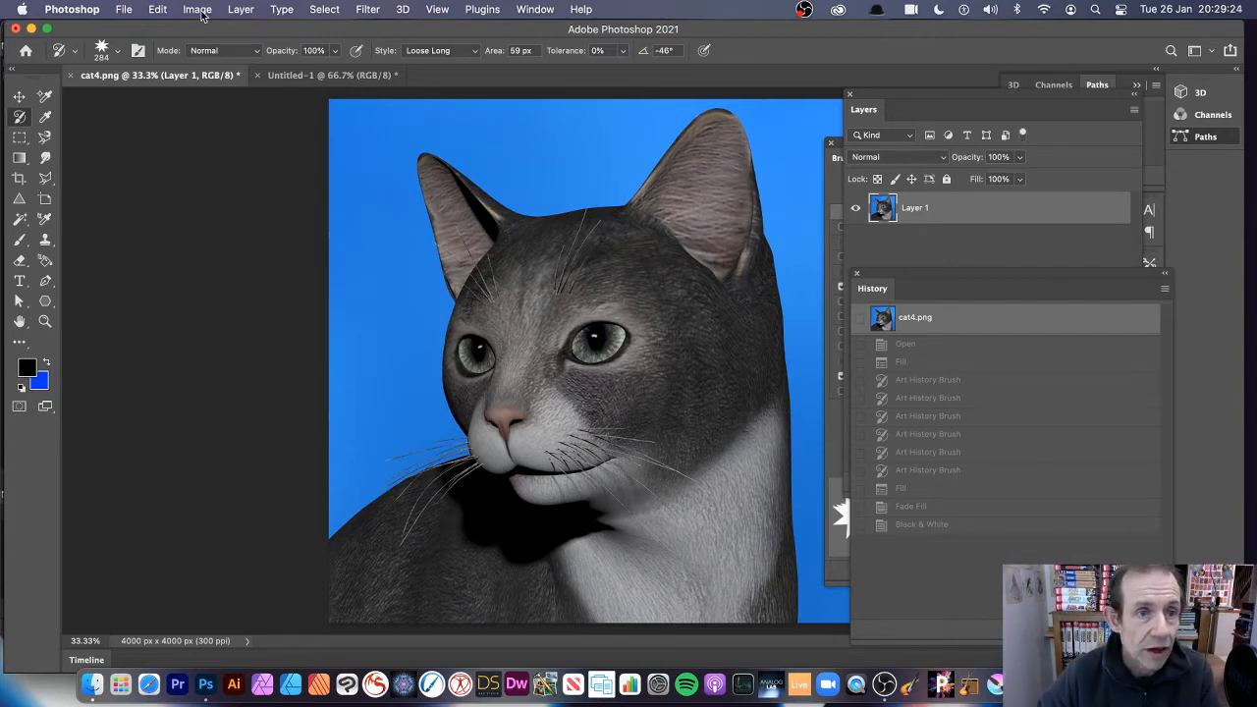
Apply a Gaussian Blur with a 135.4-pixel radius to the cat image and make that state the history brush source.
click(371, 12)
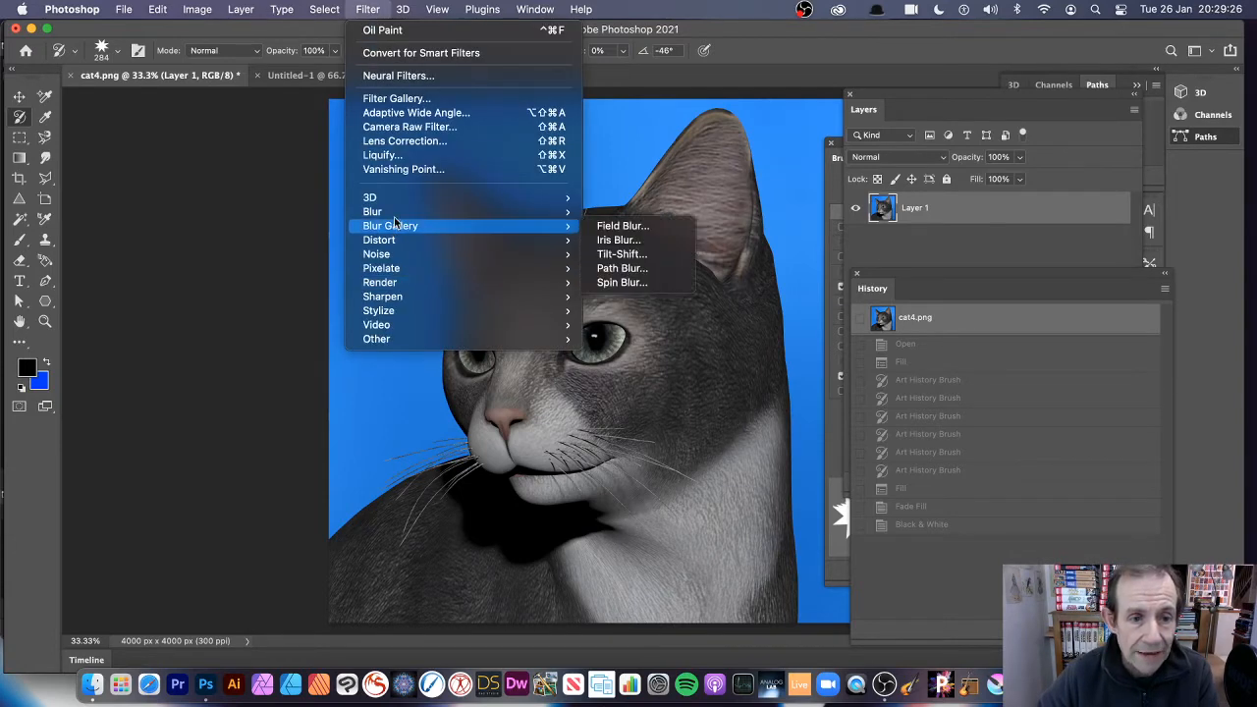
mouse_move(396, 214)
click(632, 268)
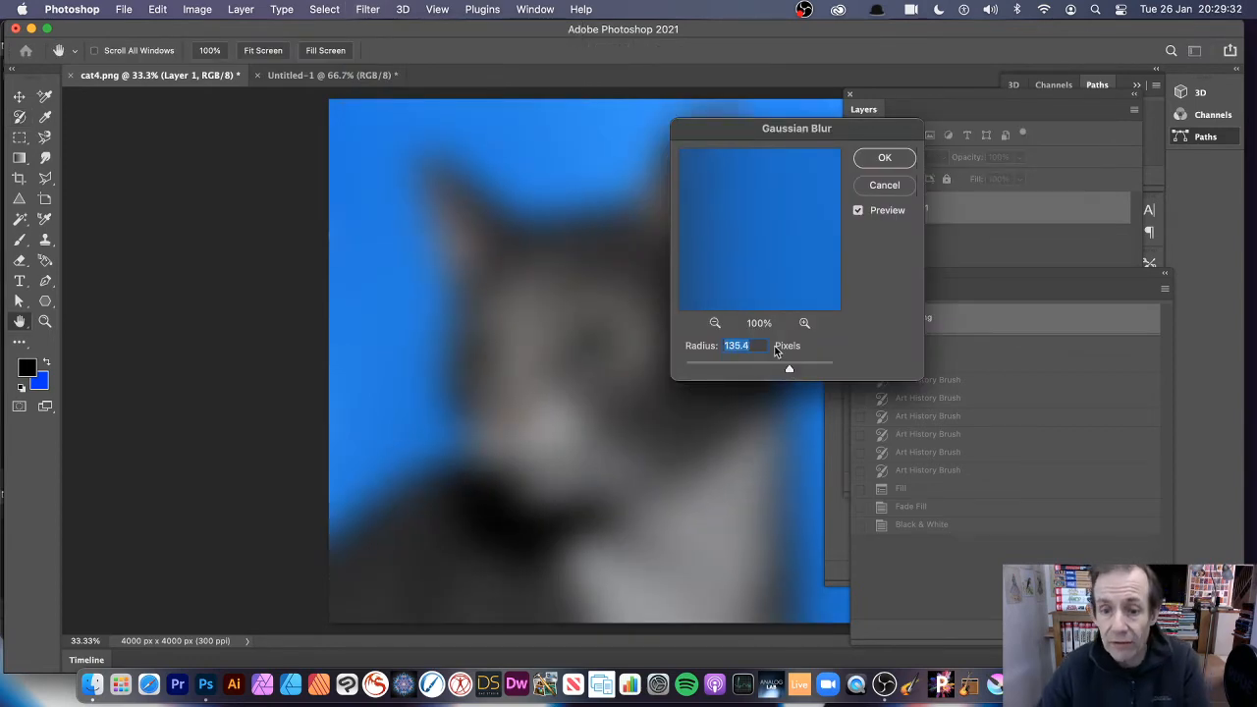
click(888, 161)
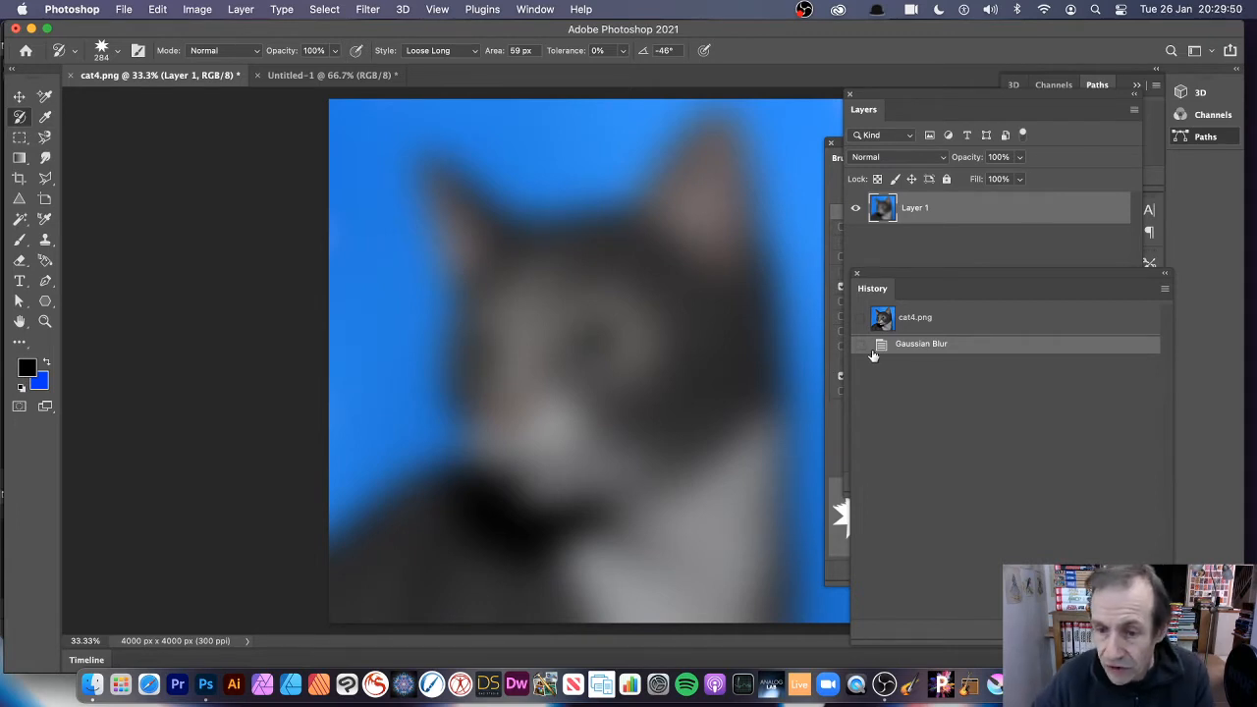
click(860, 346)
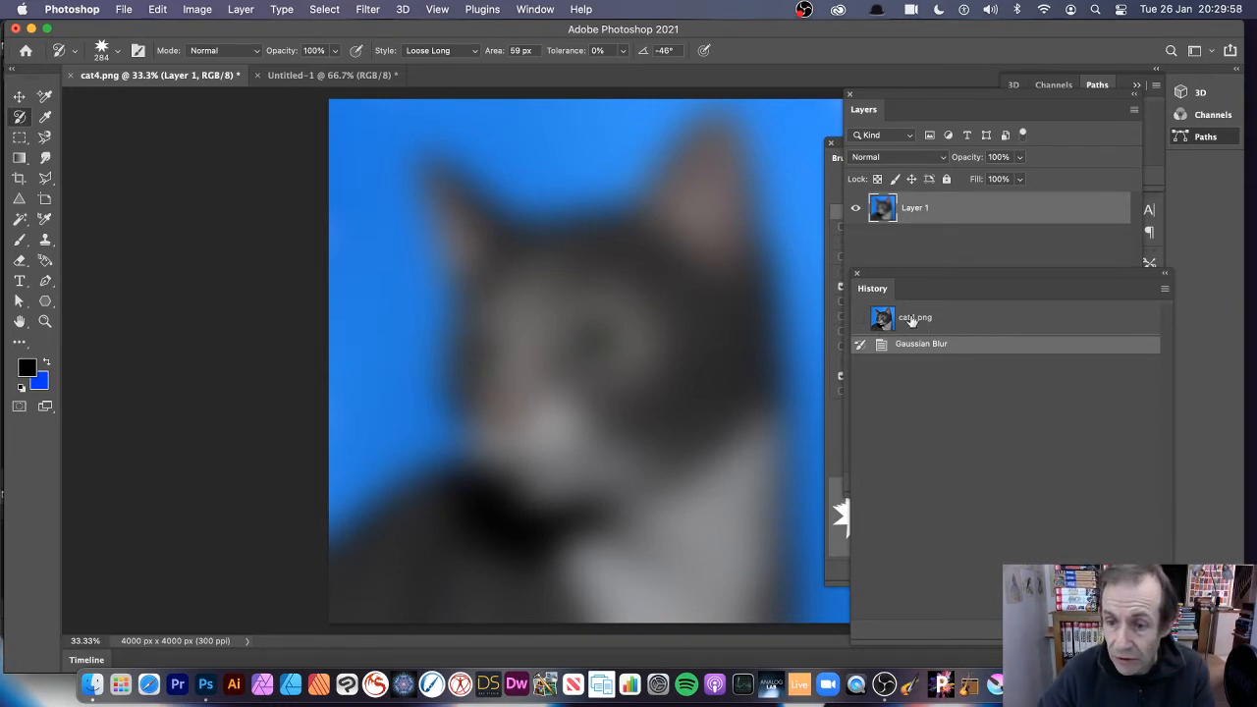
Return the image to the cat4.png snapshot and set the Art History Brush size to 11 px.
click(914, 320)
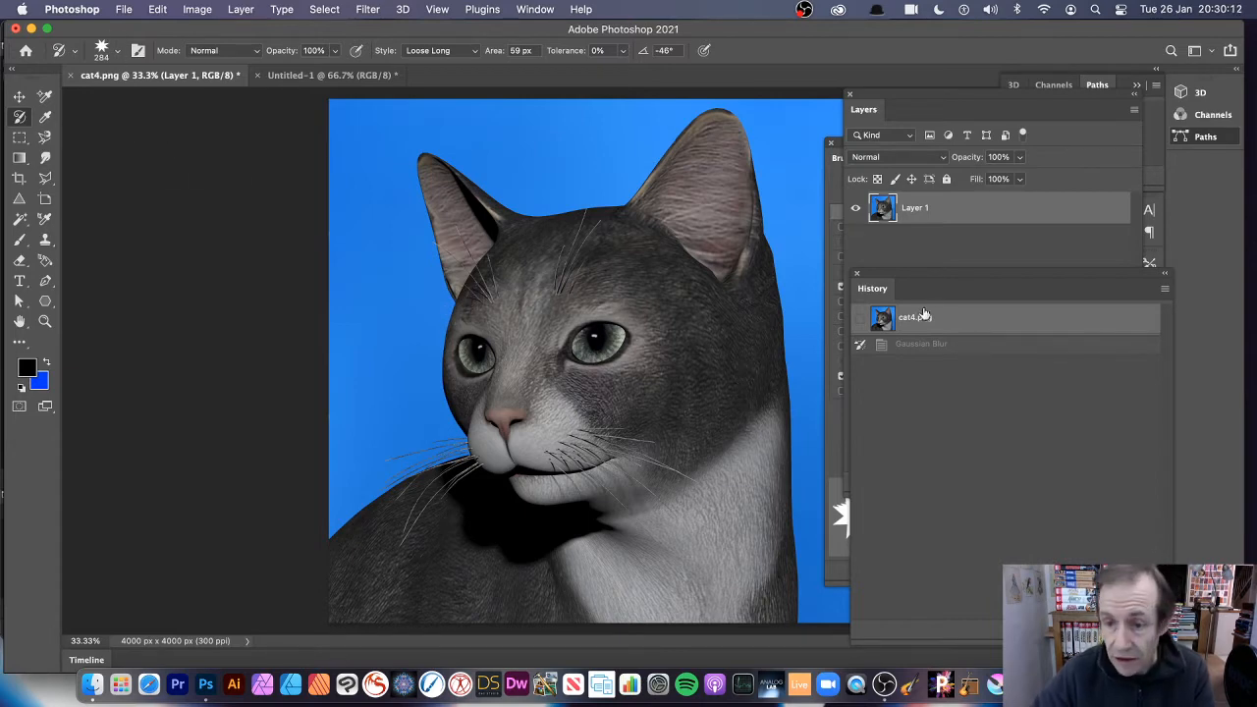
click(118, 55)
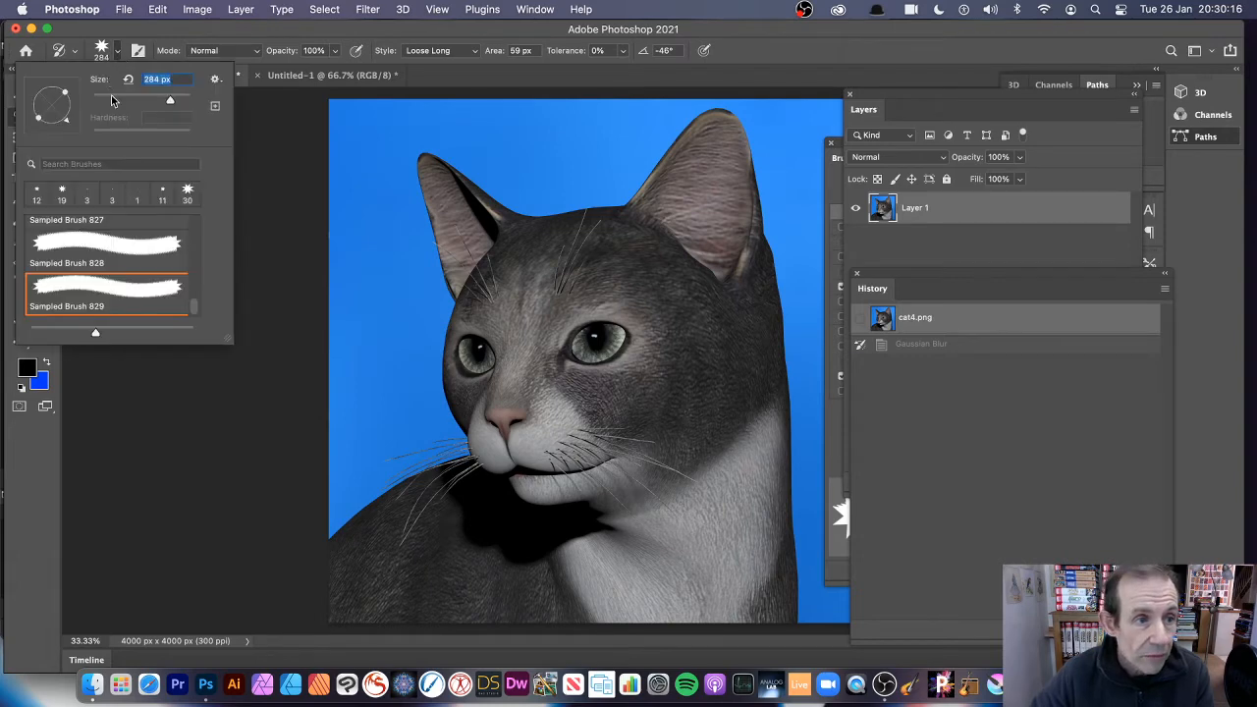
drag(111, 98, 100, 99)
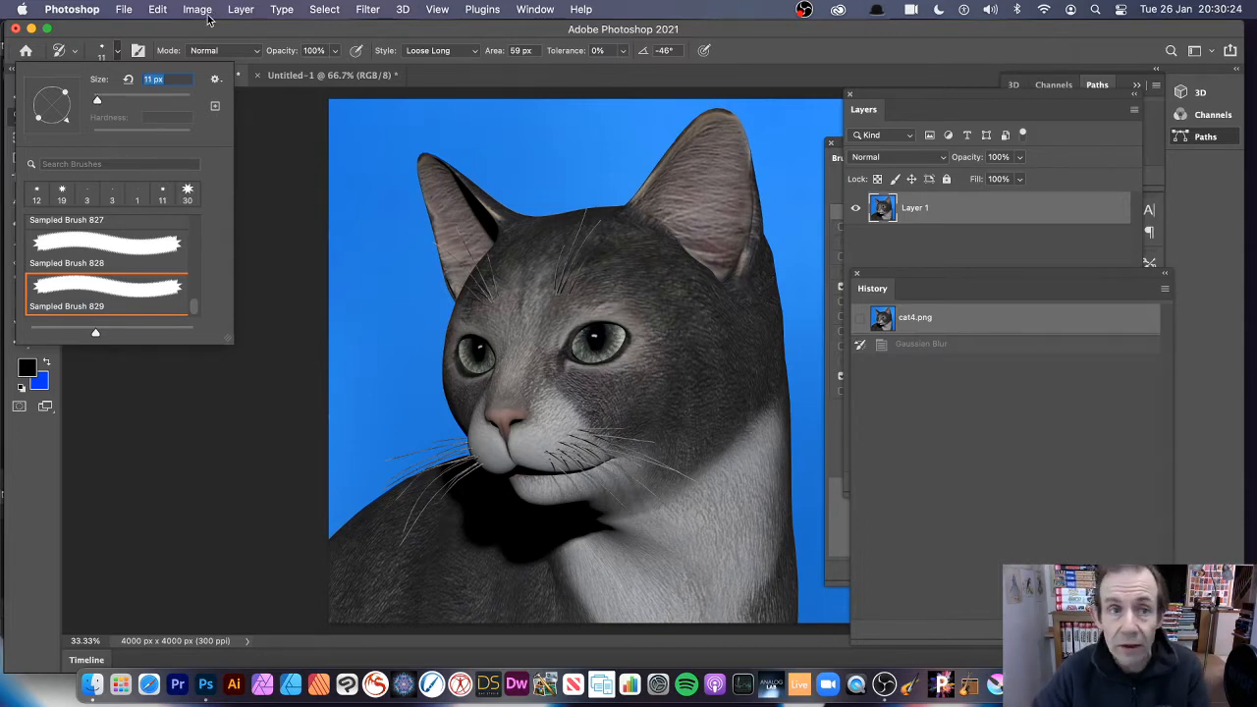
Fill Layer 1 with white in Normal mode at 100% opacity.
click(163, 9)
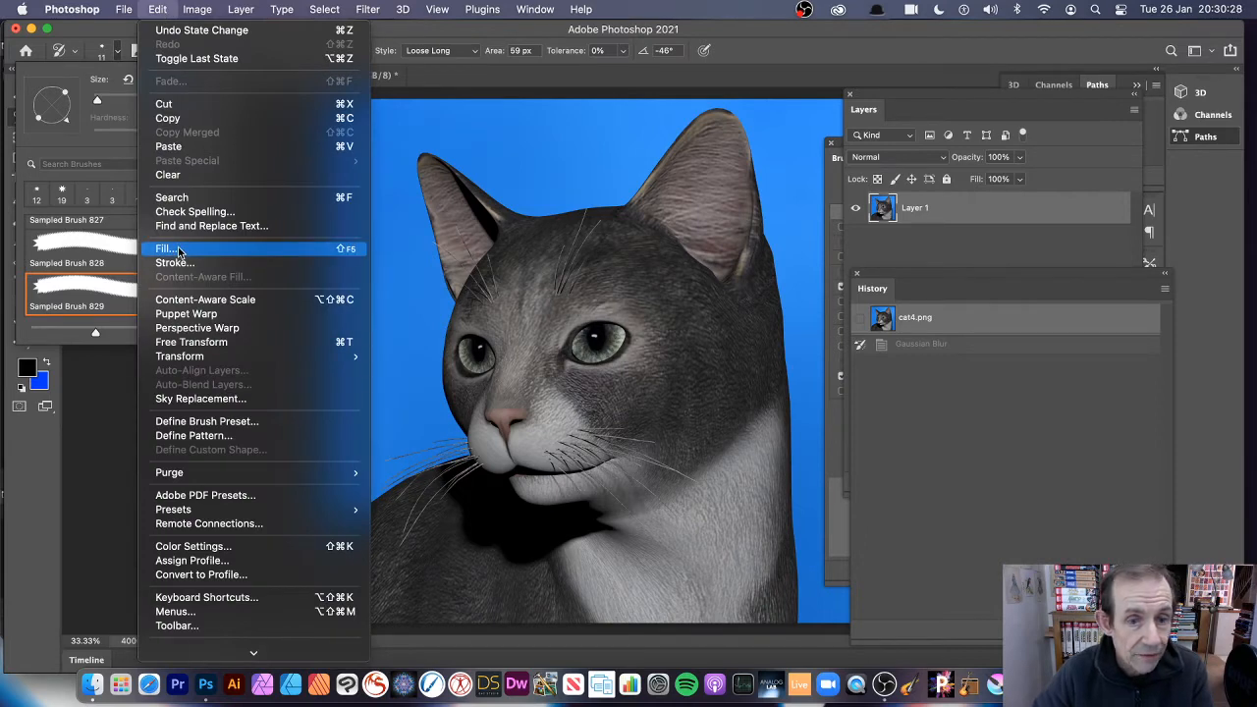
click(178, 251)
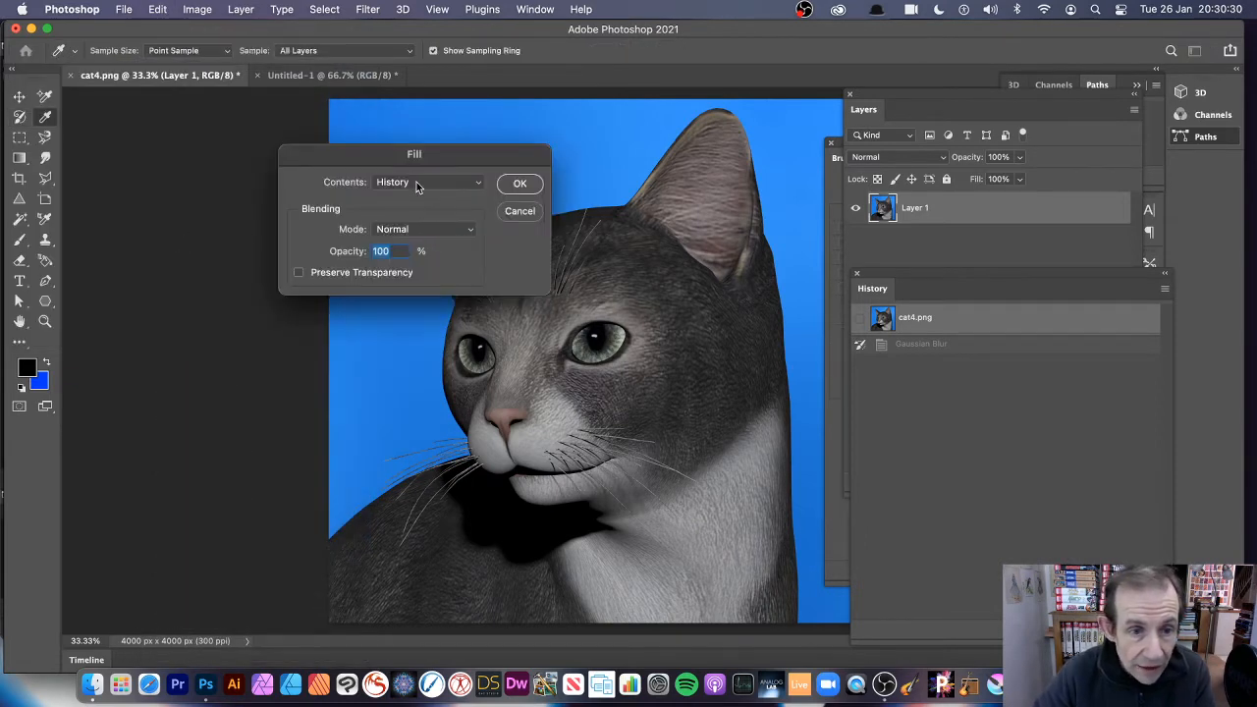
click(415, 183)
click(412, 238)
click(518, 186)
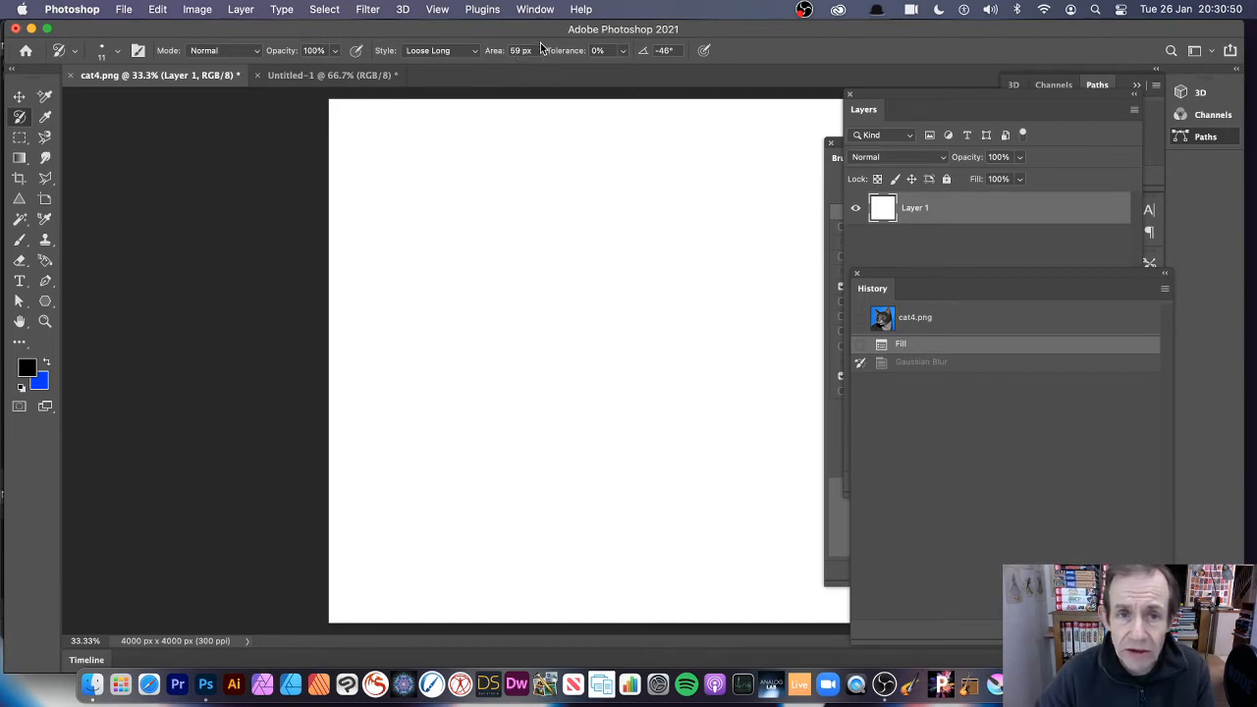
Set the brush angle to 0° and paint Loose Long Art History Brush strokes over the cat's head, body and surrounding background.
click(672, 52)
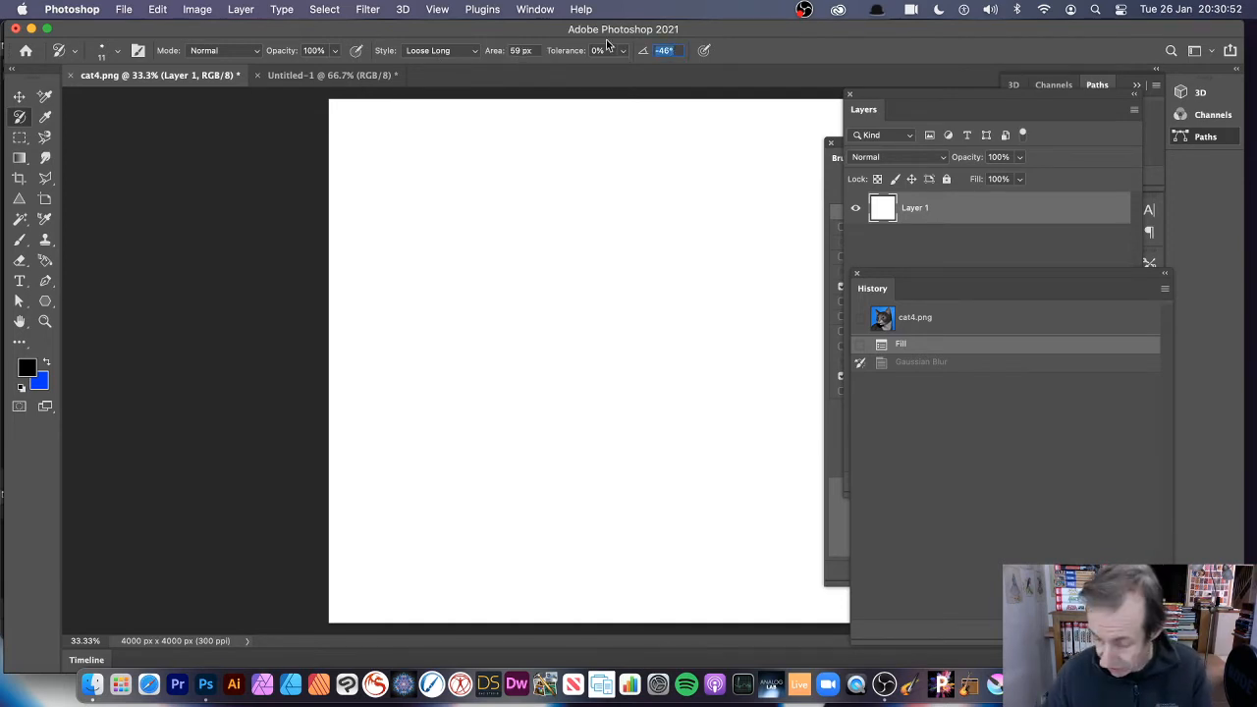
text(0)
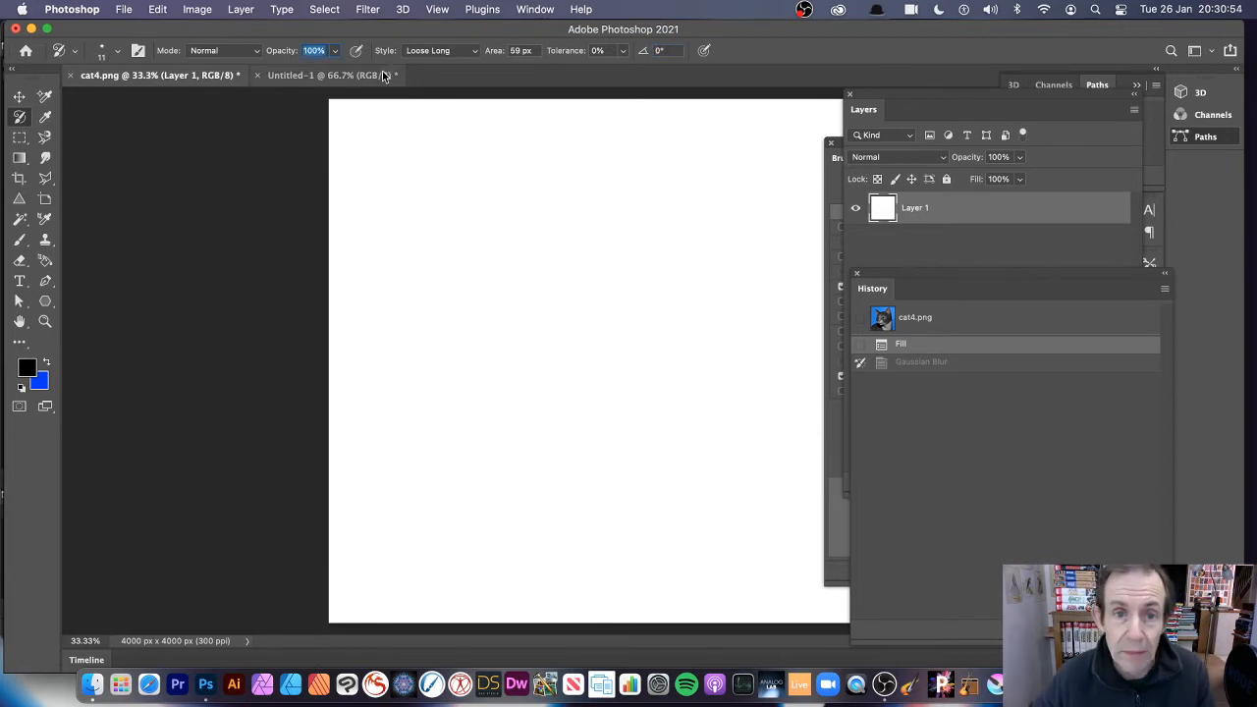
mouse_move(529, 247)
mouse_down()
mouse_move(669, 276)
mouse_move(550, 393)
mouse_move(589, 422)
mouse_move(619, 363)
mouse_move(609, 353)
mouse_move(688, 353)
mouse_move(707, 344)
mouse_move(697, 314)
mouse_up()
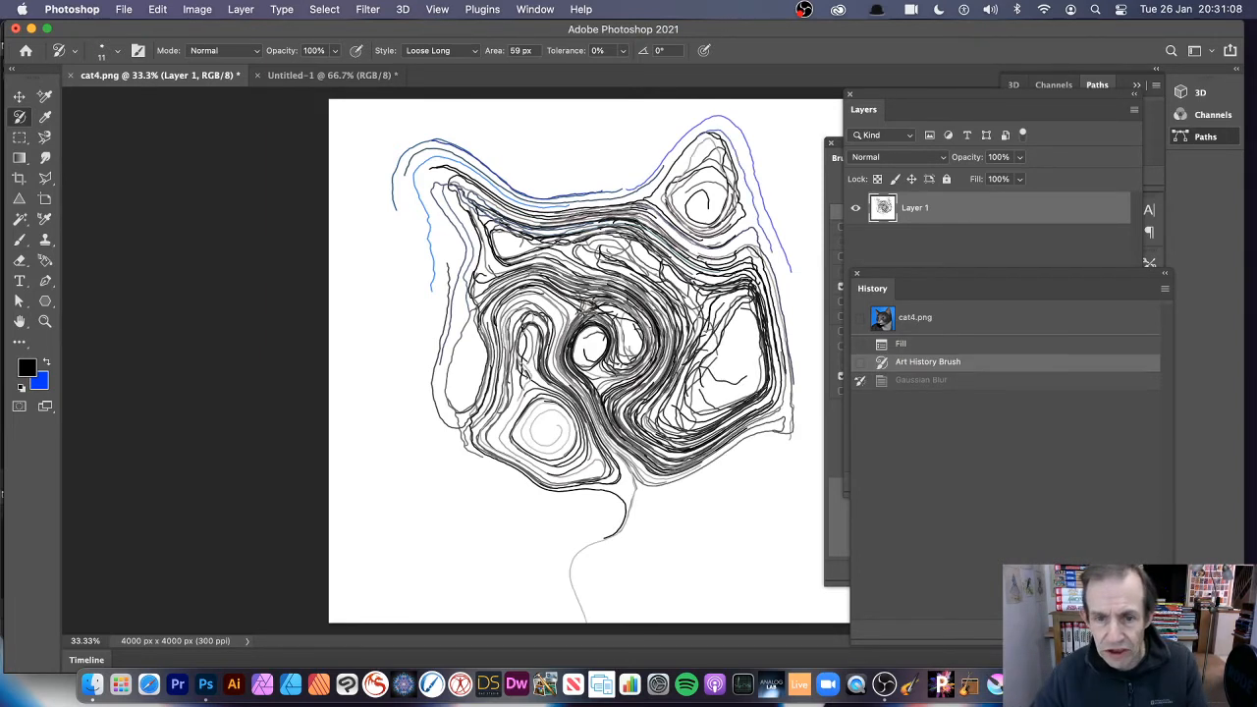
mouse_move(751, 305)
mouse_down()
mouse_move(739, 275)
mouse_move(712, 295)
mouse_move(751, 324)
mouse_move(688, 393)
mouse_move(550, 412)
mouse_move(580, 373)
mouse_move(472, 344)
mouse_move(599, 339)
mouse_move(589, 275)
mouse_move(668, 186)
mouse_move(609, 147)
mouse_move(511, 167)
mouse_move(756, 315)
mouse_move(609, 148)
mouse_move(619, 152)
mouse_move(550, 202)
mouse_move(668, 251)
mouse_move(461, 423)
mouse_move(452, 236)
mouse_move(432, 295)
mouse_move(423, 216)
mouse_move(428, 393)
mouse_move(457, 364)
mouse_move(535, 433)
mouse_move(678, 452)
mouse_move(731, 324)
mouse_move(736, 393)
mouse_move(687, 412)
mouse_move(727, 344)
mouse_move(707, 422)
mouse_move(726, 531)
mouse_move(667, 569)
mouse_move(697, 550)
mouse_move(717, 462)
mouse_move(472, 511)
mouse_move(531, 520)
mouse_move(413, 521)
mouse_move(530, 535)
mouse_move(442, 501)
mouse_move(481, 402)
mouse_move(442, 422)
mouse_move(383, 315)
mouse_move(373, 148)
mouse_move(747, 197)
mouse_move(668, 172)
mouse_move(736, 177)
mouse_move(678, 177)
mouse_move(715, 192)
mouse_move(629, 167)
mouse_move(695, 176)
mouse_move(717, 221)
mouse_move(701, 204)
mouse_move(715, 196)
mouse_up()
mouse_move(444, 192)
mouse_down()
mouse_move(463, 182)
mouse_move(442, 187)
mouse_move(452, 245)
mouse_move(535, 339)
mouse_move(580, 324)
mouse_move(608, 373)
mouse_move(580, 334)
mouse_move(601, 393)
mouse_move(577, 358)
mouse_move(516, 413)
mouse_move(590, 392)
mouse_move(531, 344)
mouse_move(609, 412)
mouse_move(550, 432)
mouse_up()
drag(628, 535, 511, 501)
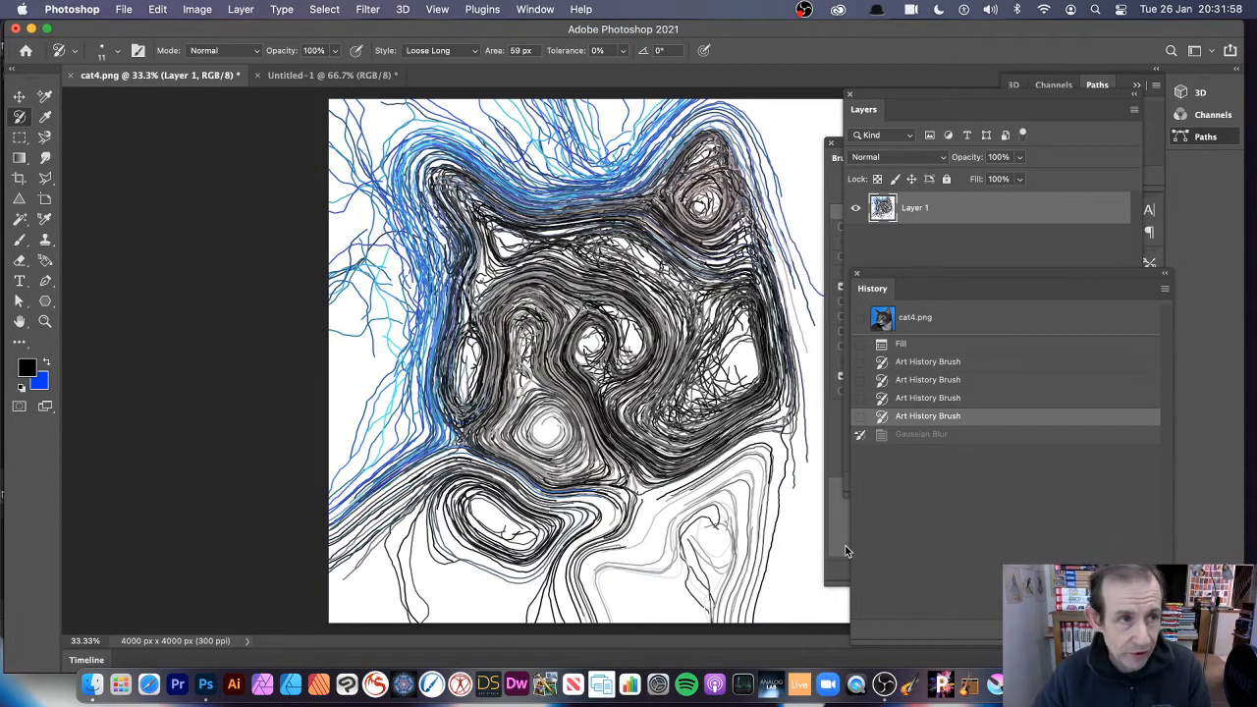
click(158, 10)
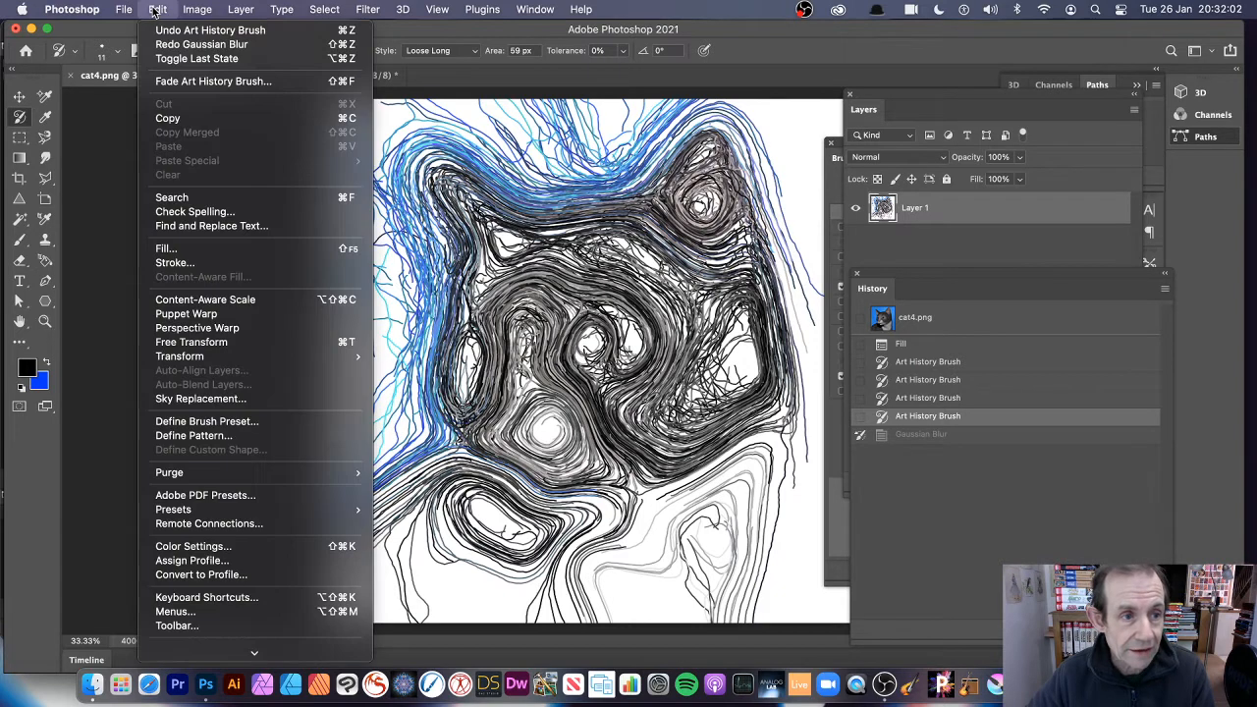
click(193, 251)
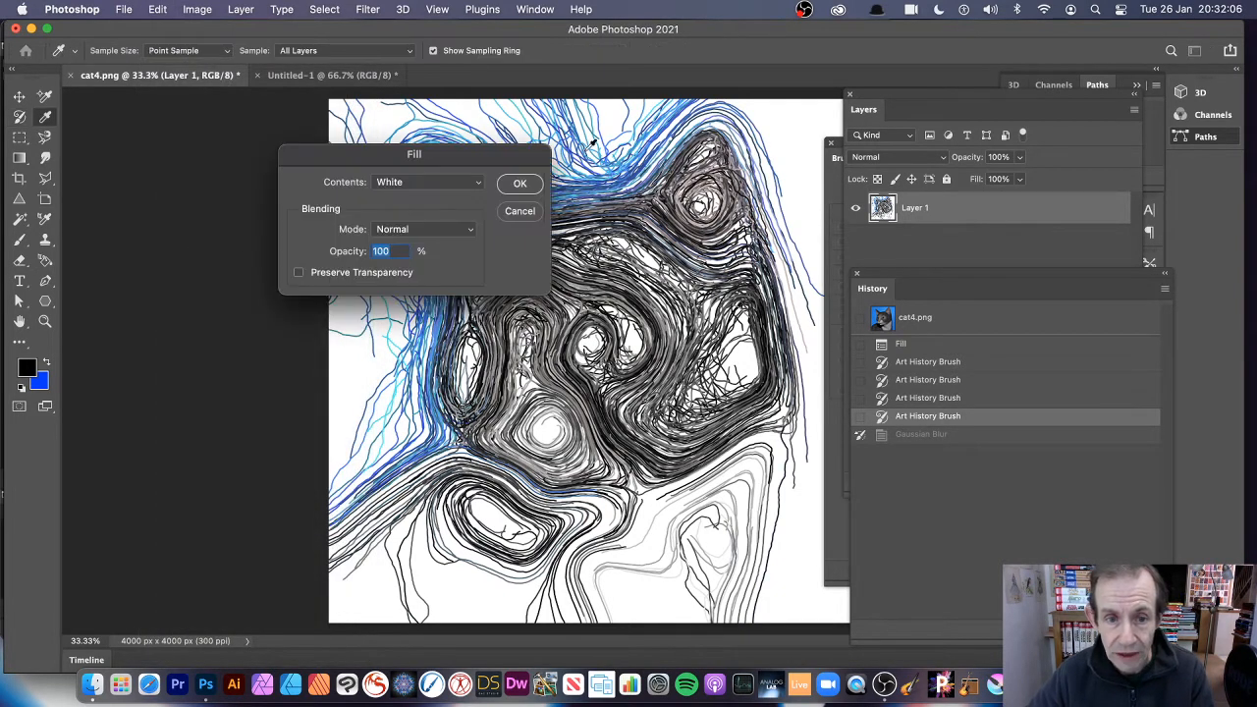
click(416, 182)
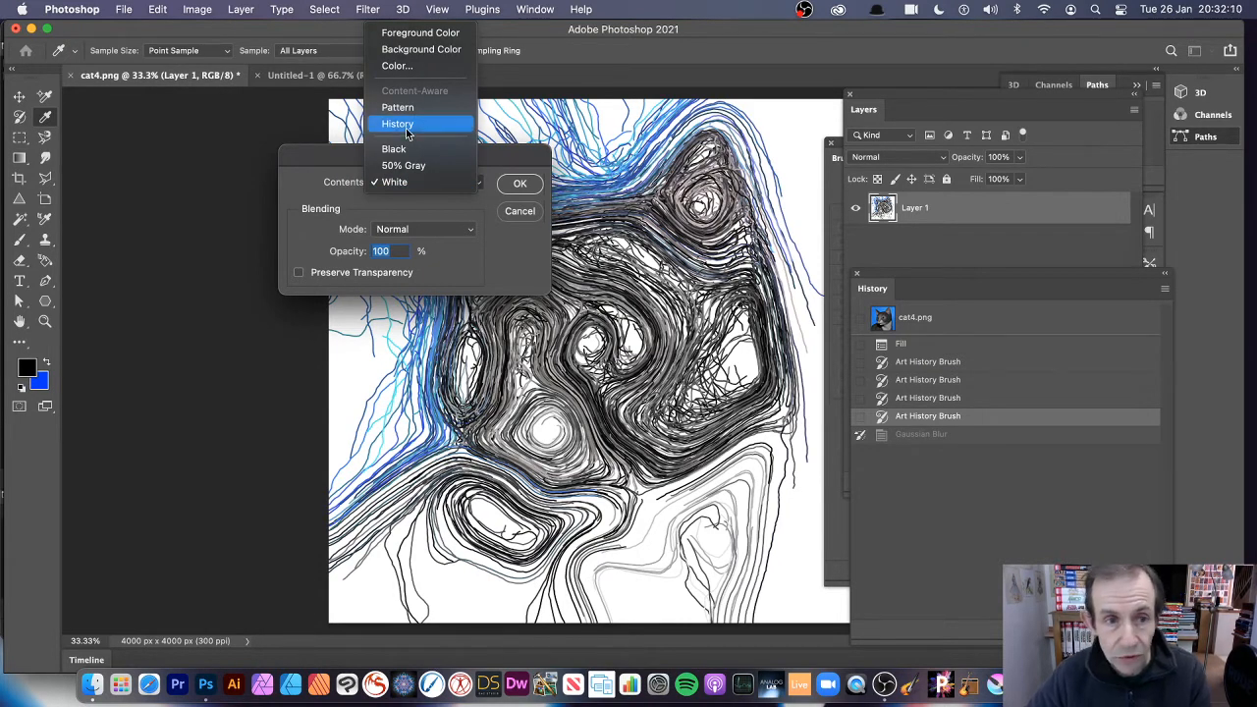
click(407, 124)
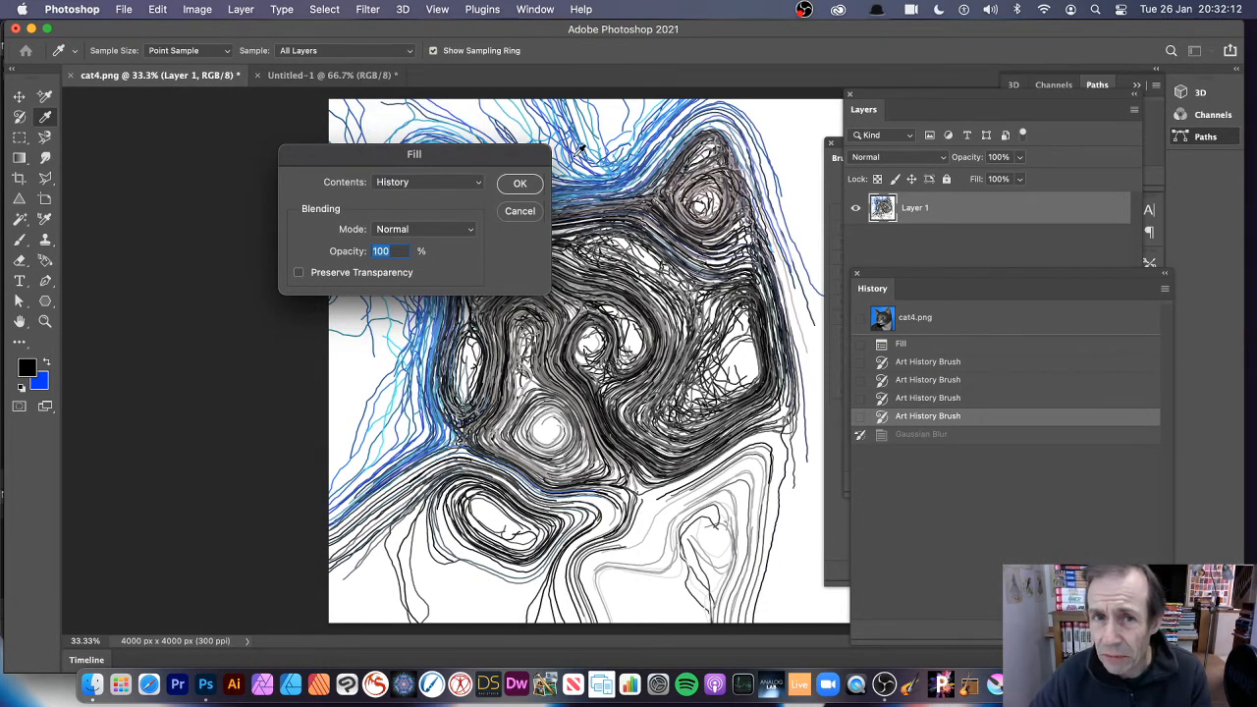
click(530, 218)
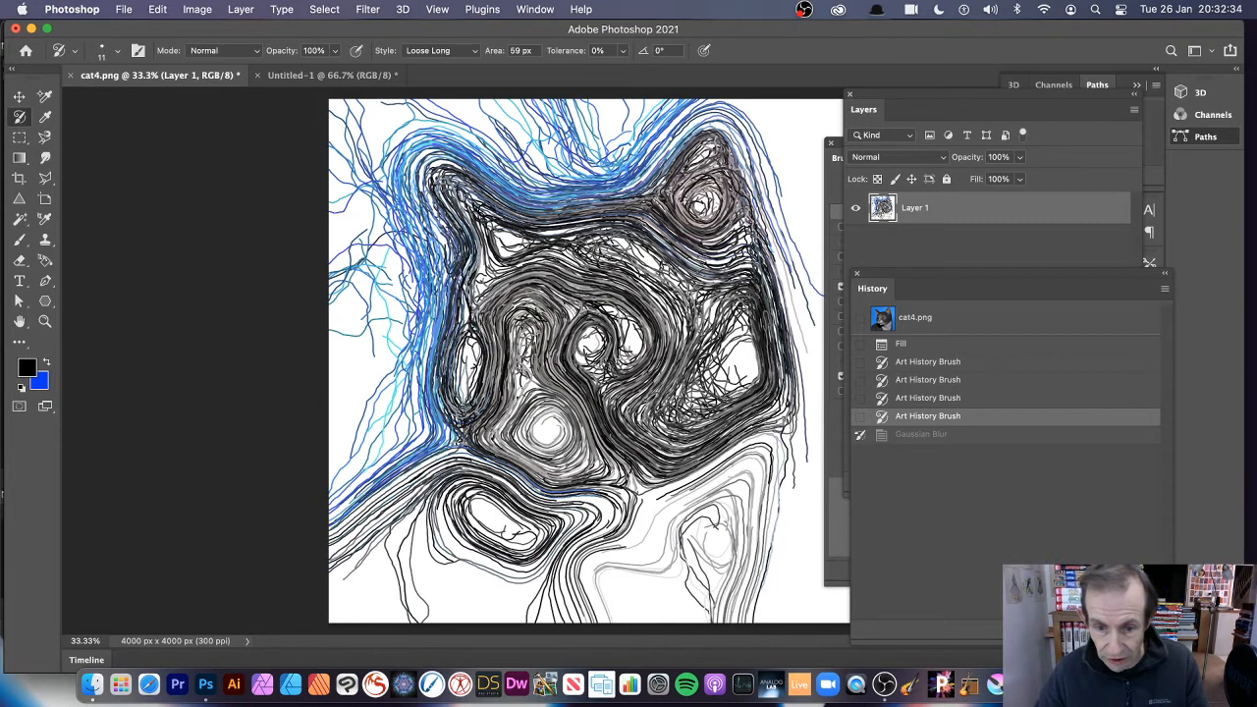
Paint one more Art History Brush stroke over the cat's chest and set the history source to the cat4.png snapshot.
drag(687, 521, 802, 536)
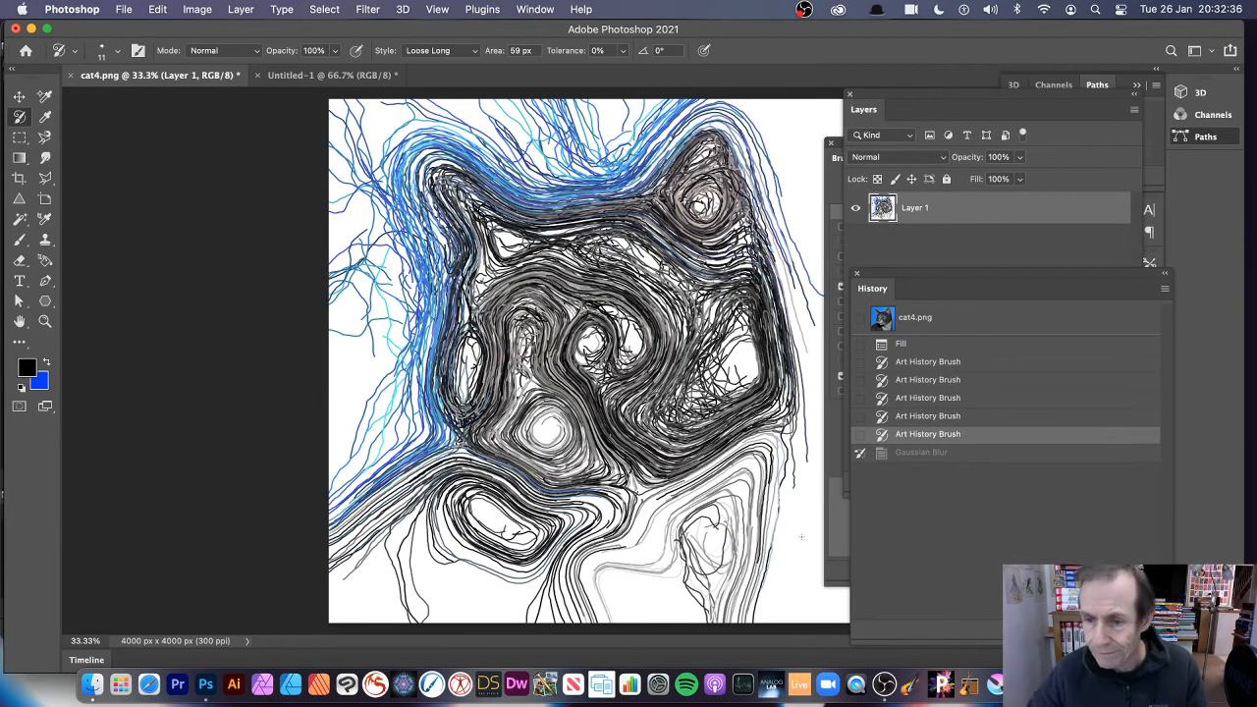
click(860, 320)
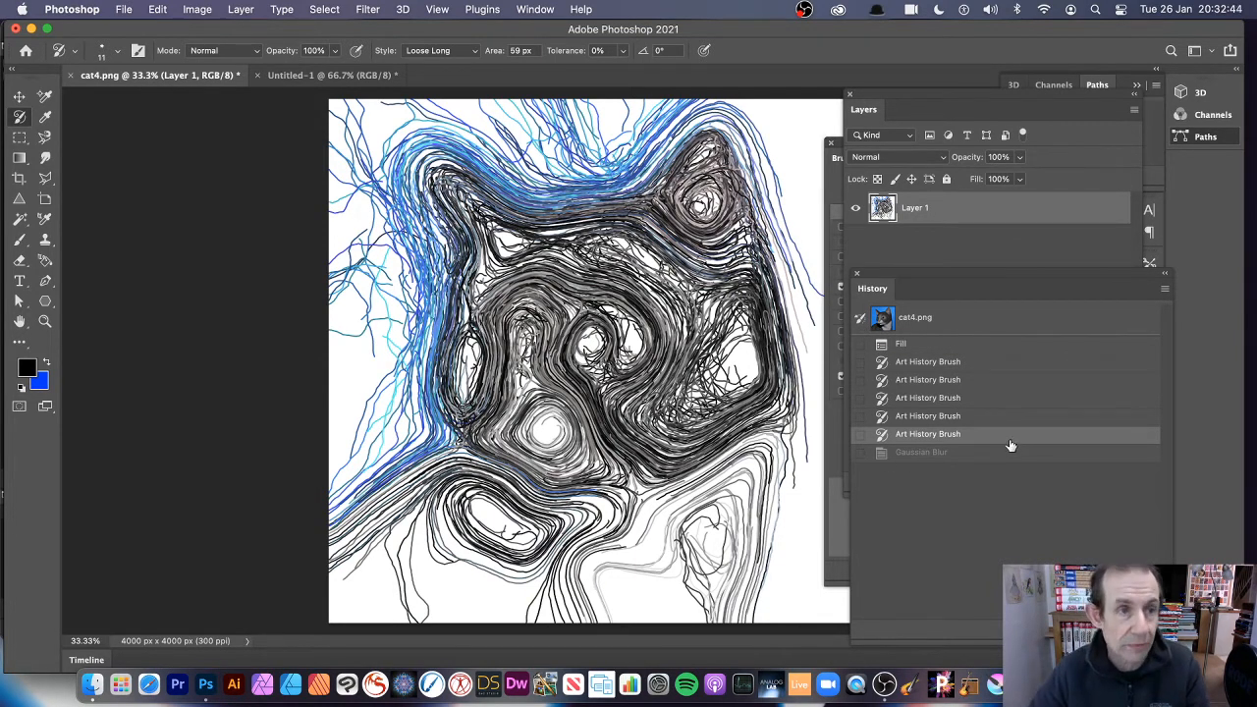
Fill Layer 1 with History contents in Normal mode at 100% opacity.
click(159, 9)
click(168, 247)
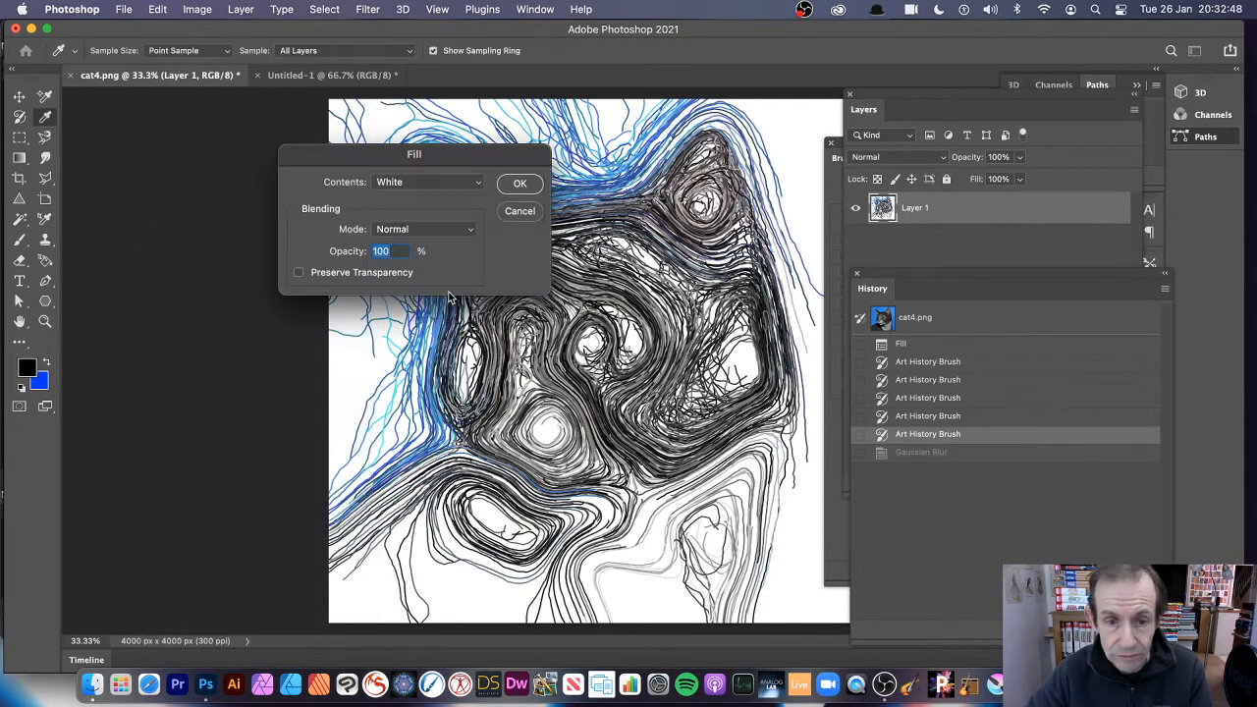
click(399, 186)
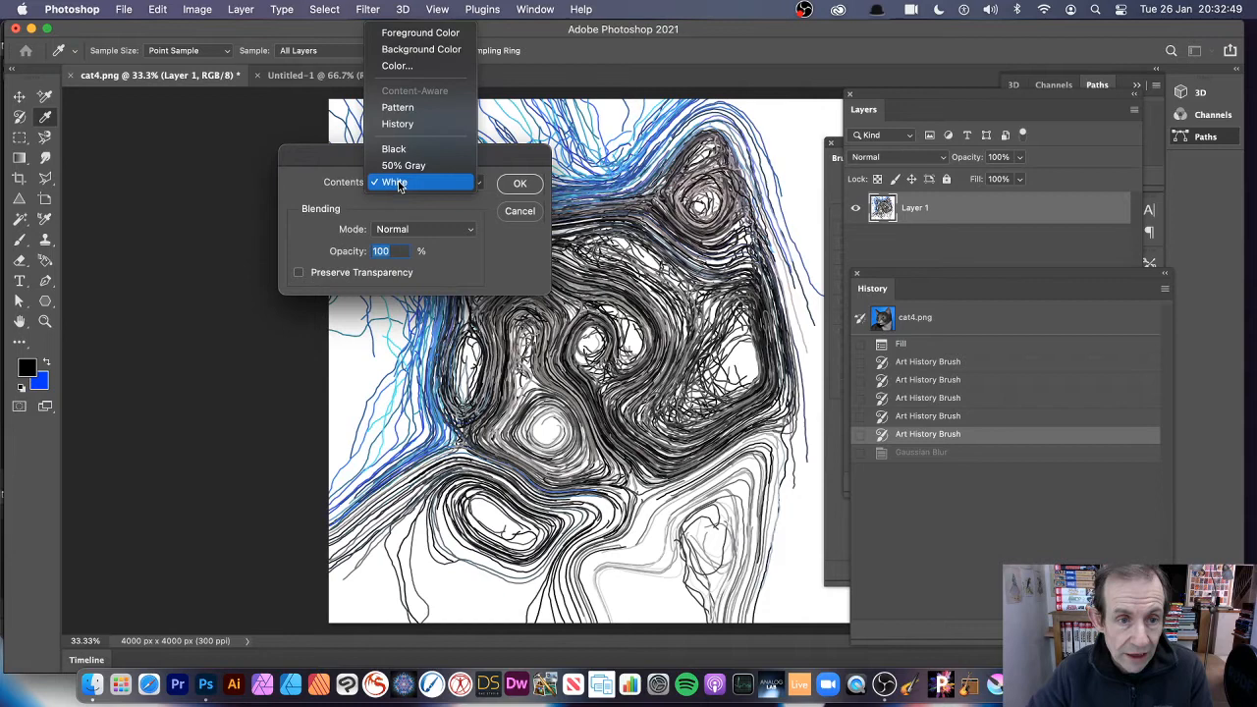
click(407, 125)
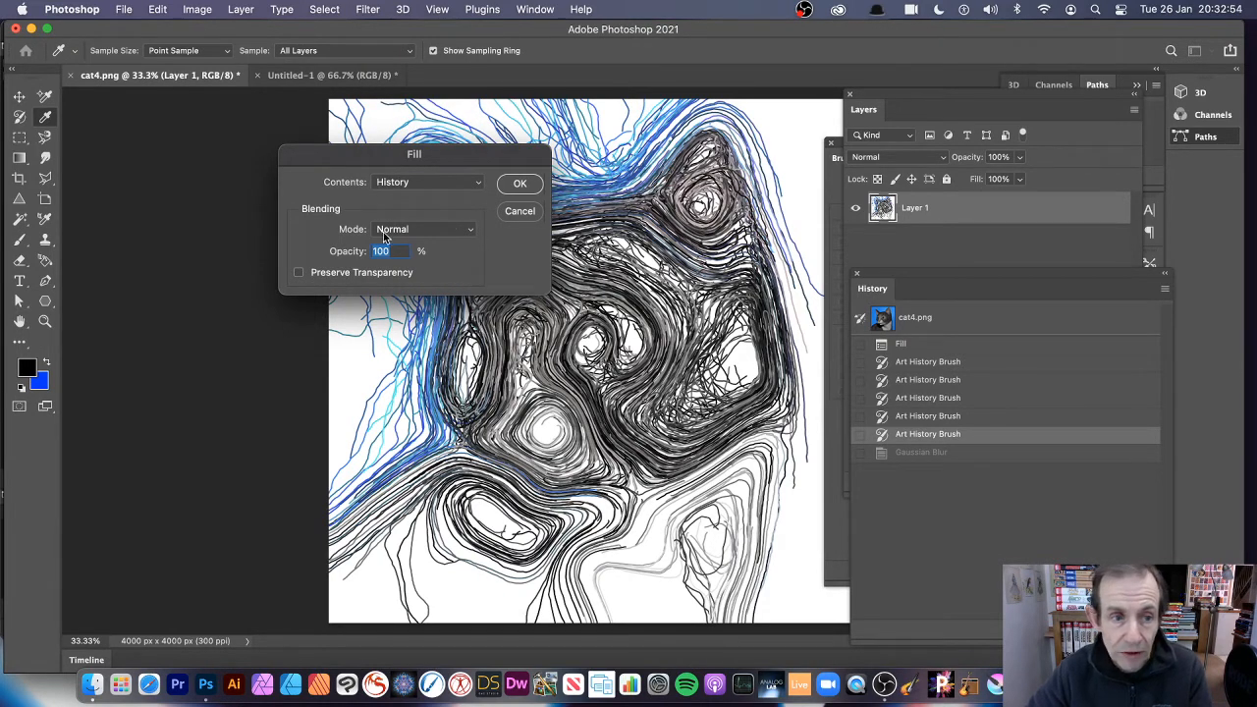
click(521, 184)
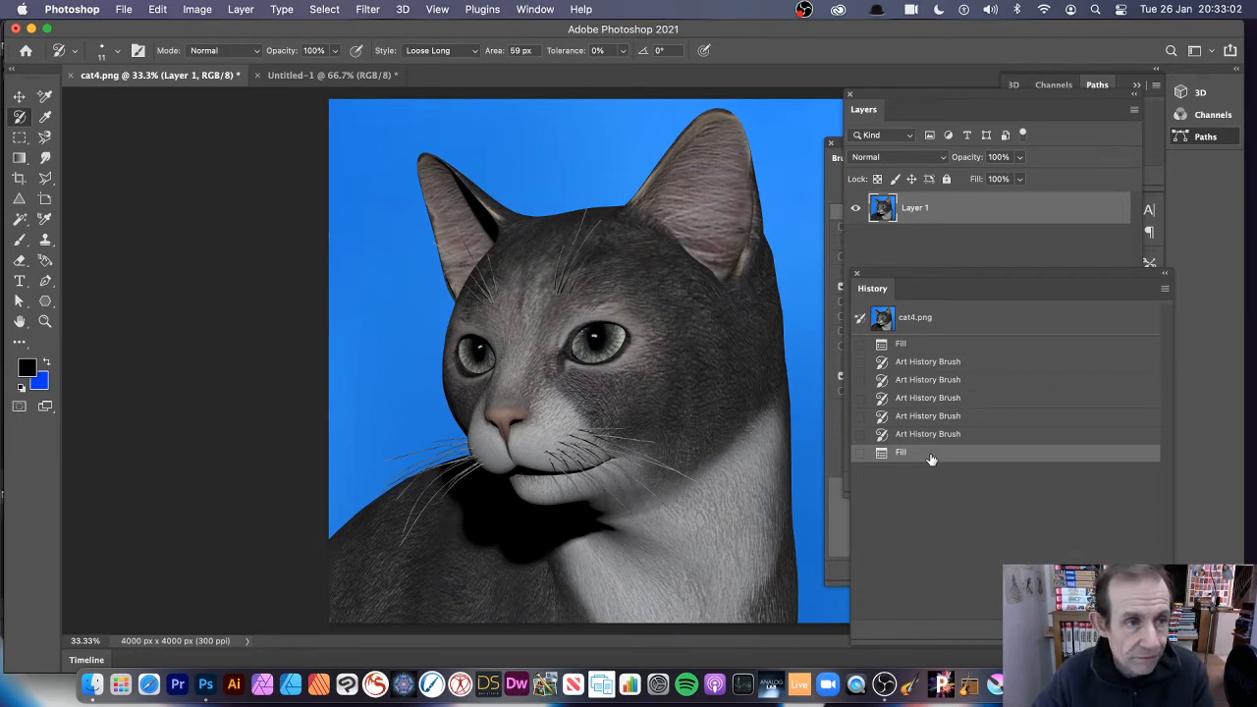
Open Fade for the History fill and try the Darken and Multiply blending modes at 100% opacity.
click(159, 10)
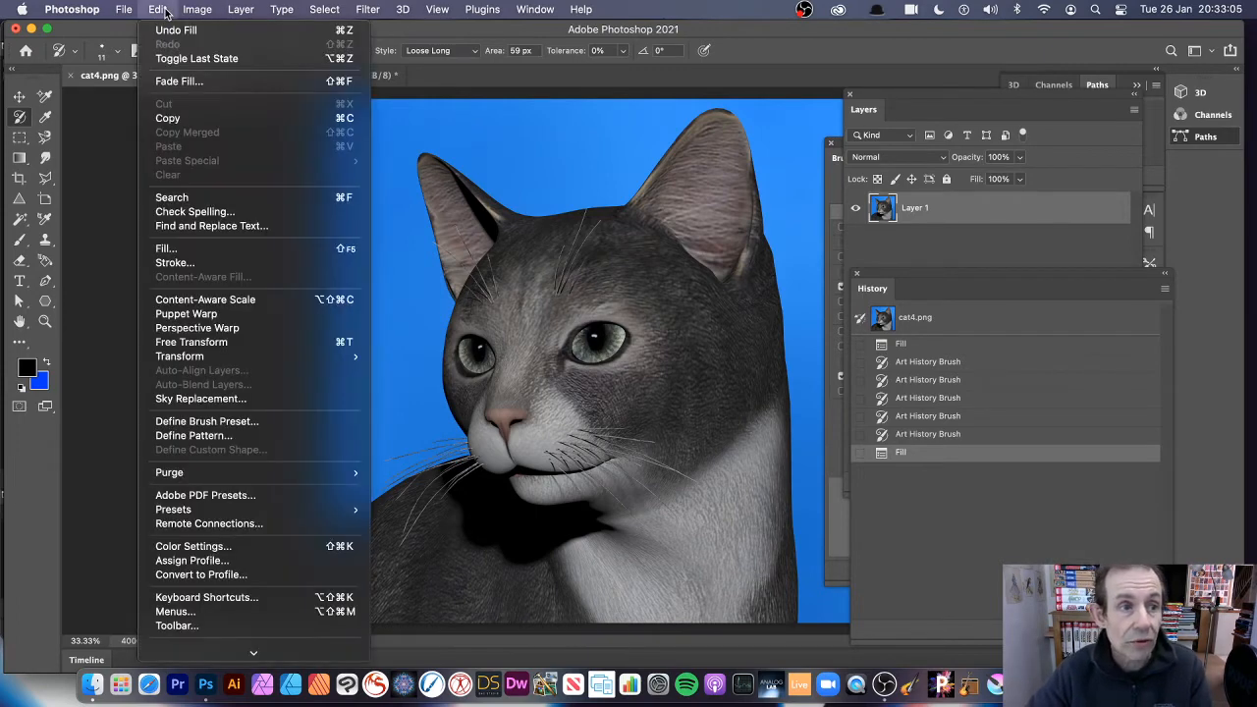
click(195, 83)
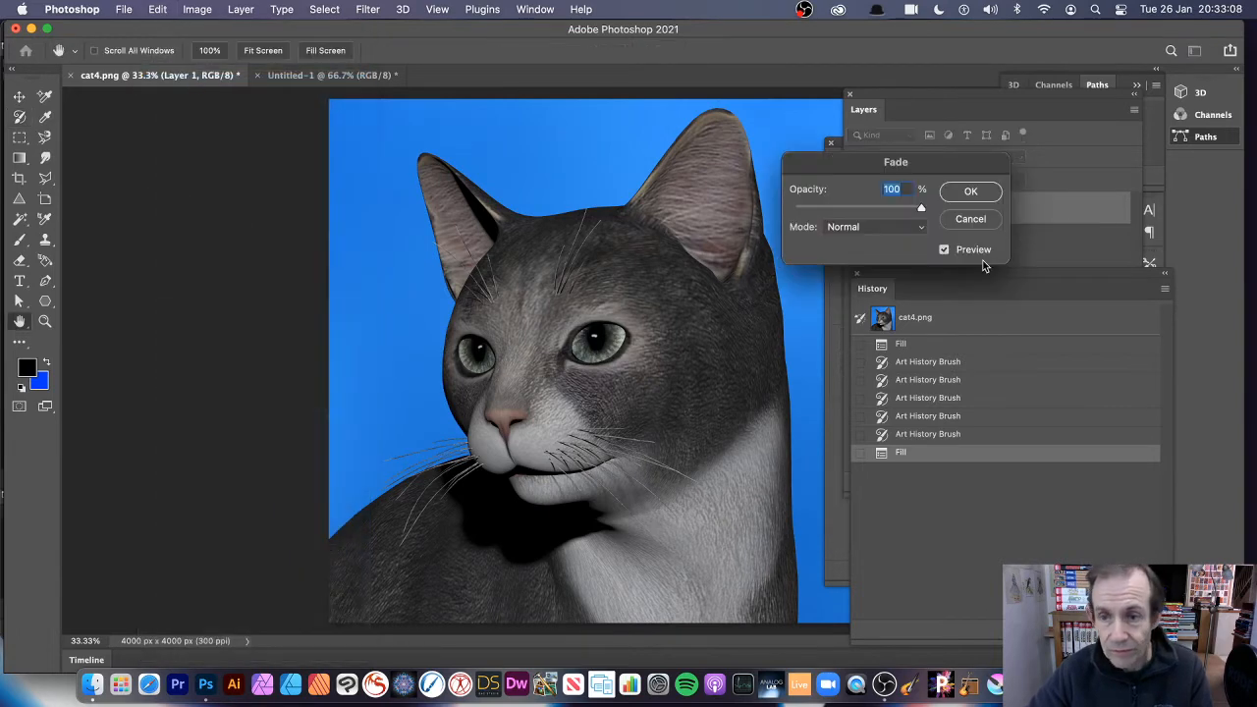
drag(848, 165, 626, 148)
click(641, 210)
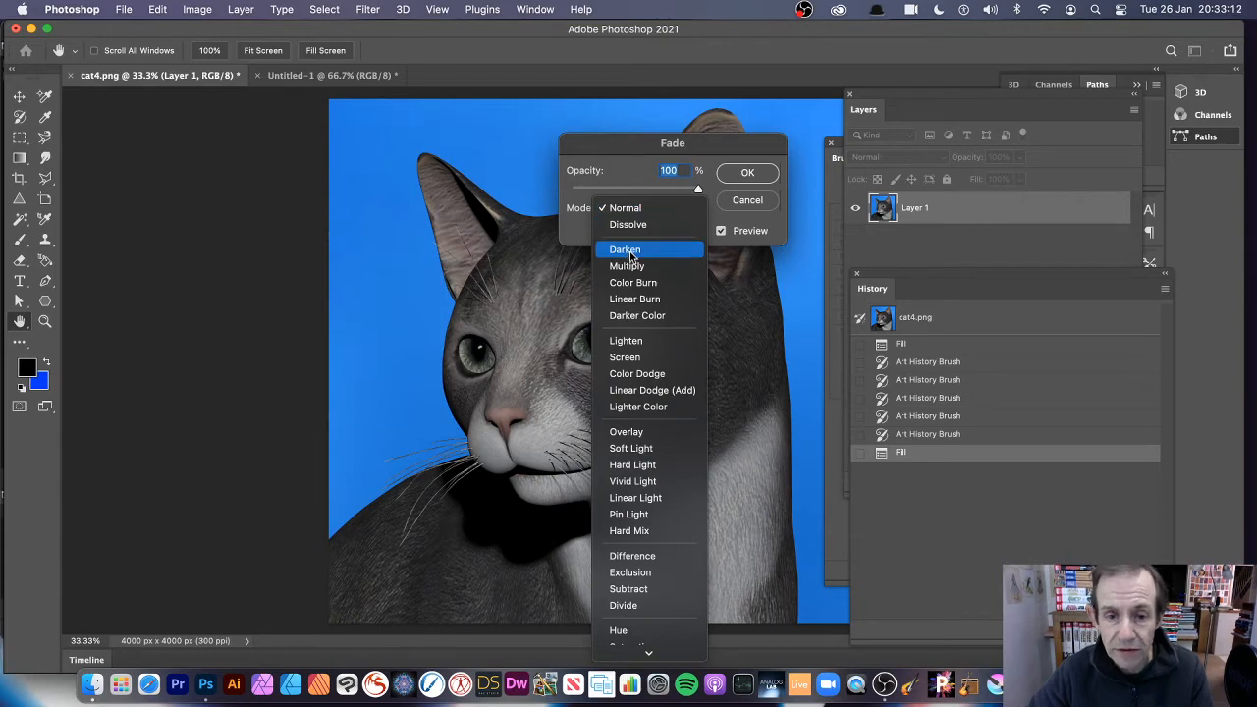
click(629, 253)
click(644, 208)
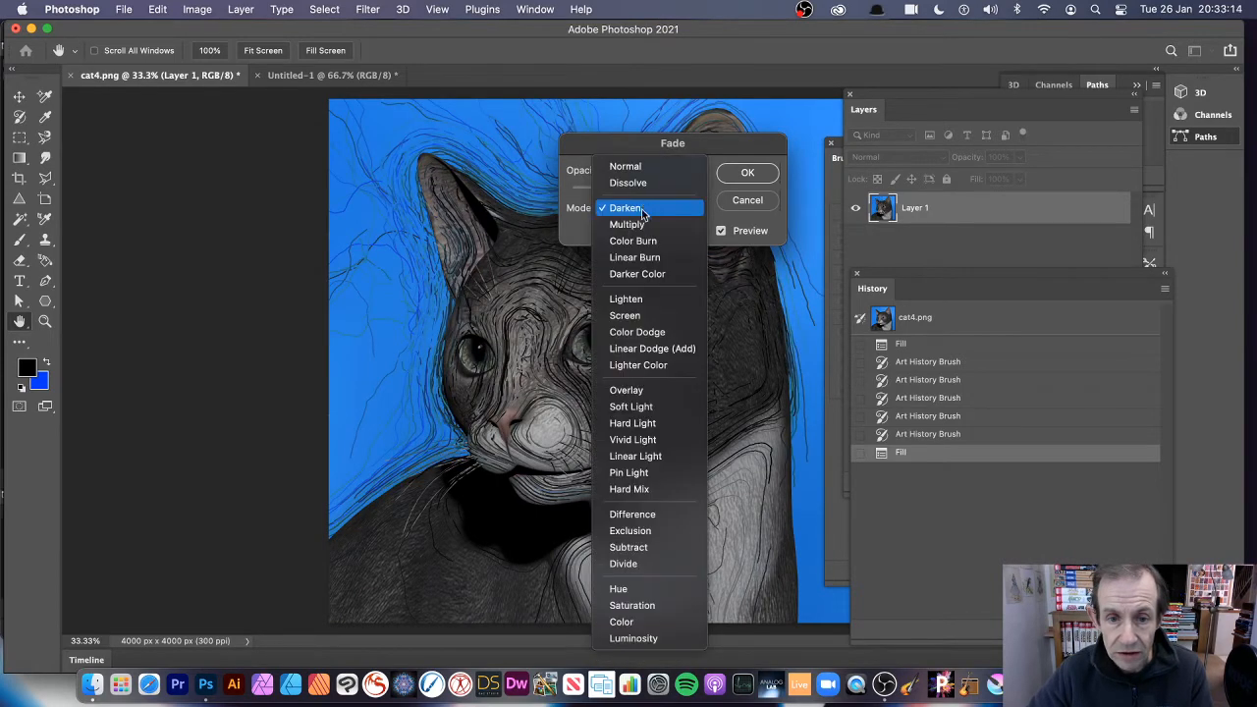
click(641, 222)
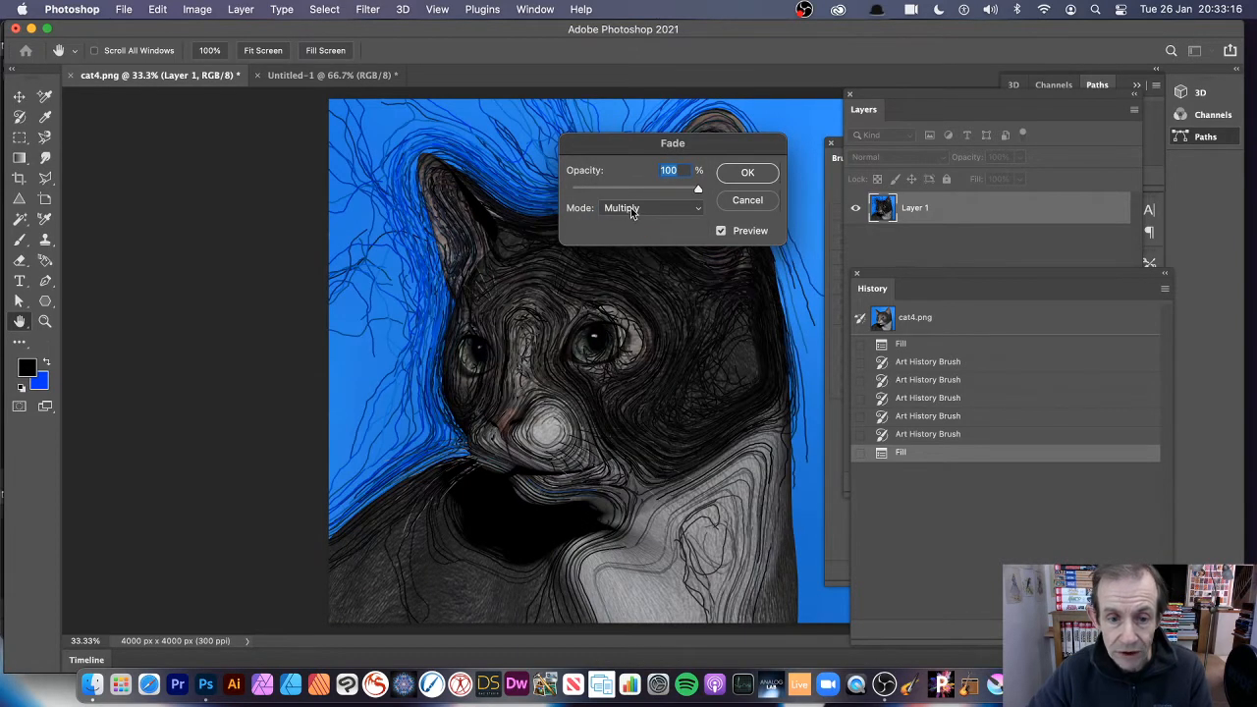
drag(649, 152, 861, 147)
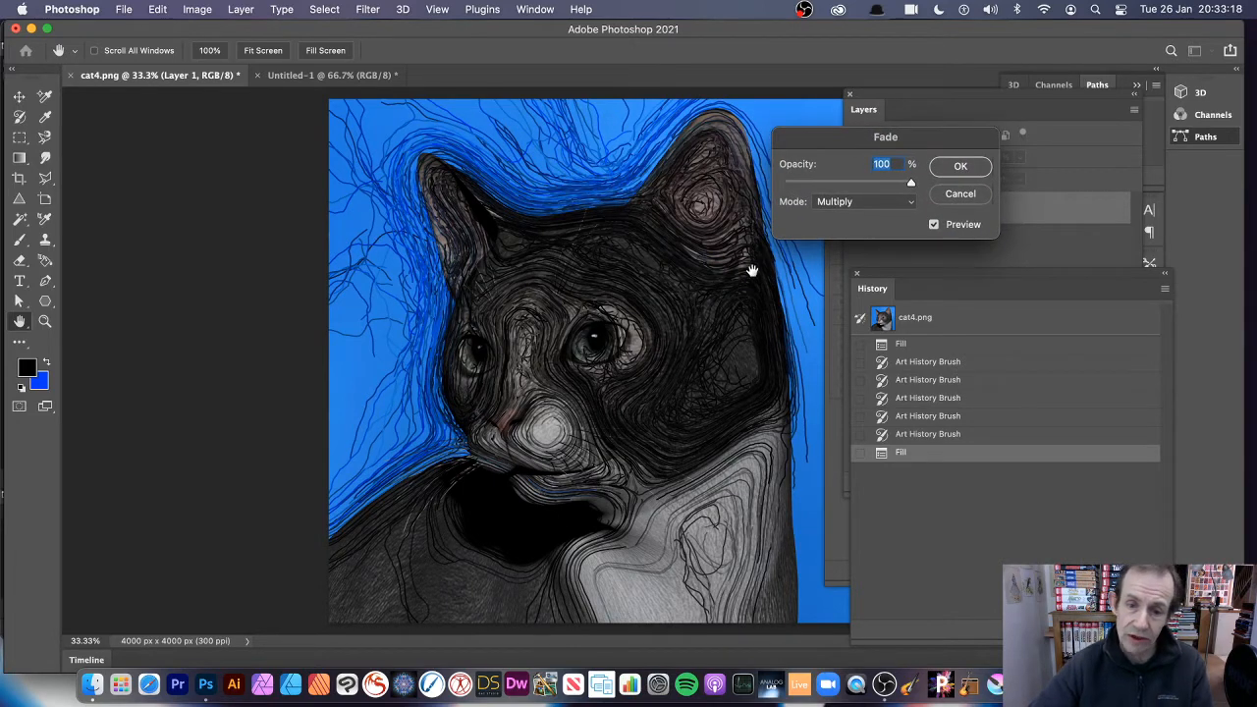
Try the Color Burn, Linear Burn and Darker Color modes on the History fill's fade.
click(841, 201)
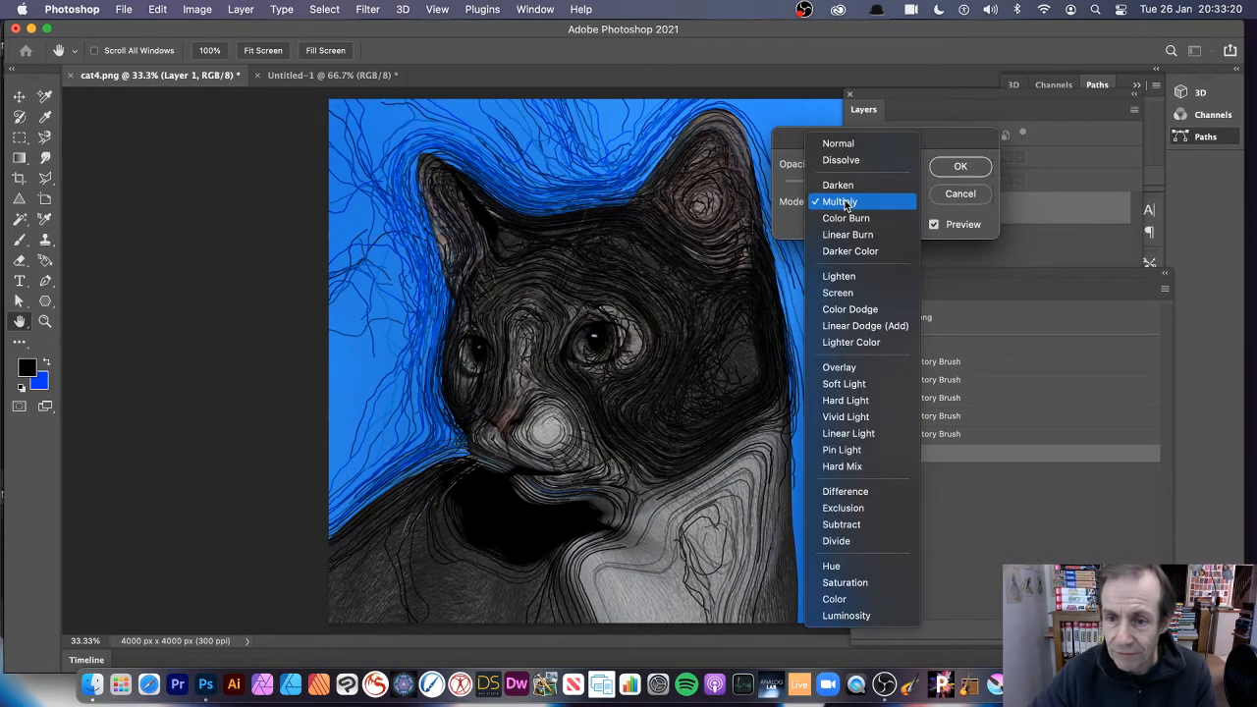
click(839, 217)
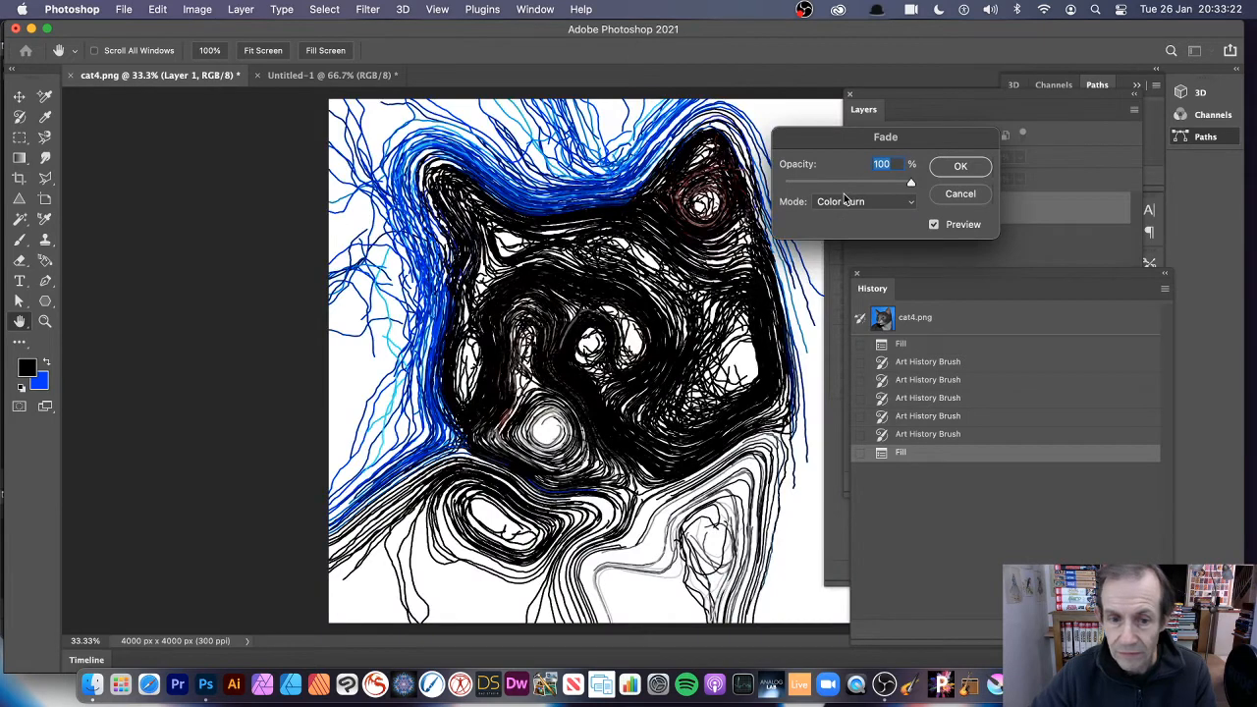
click(862, 203)
click(856, 220)
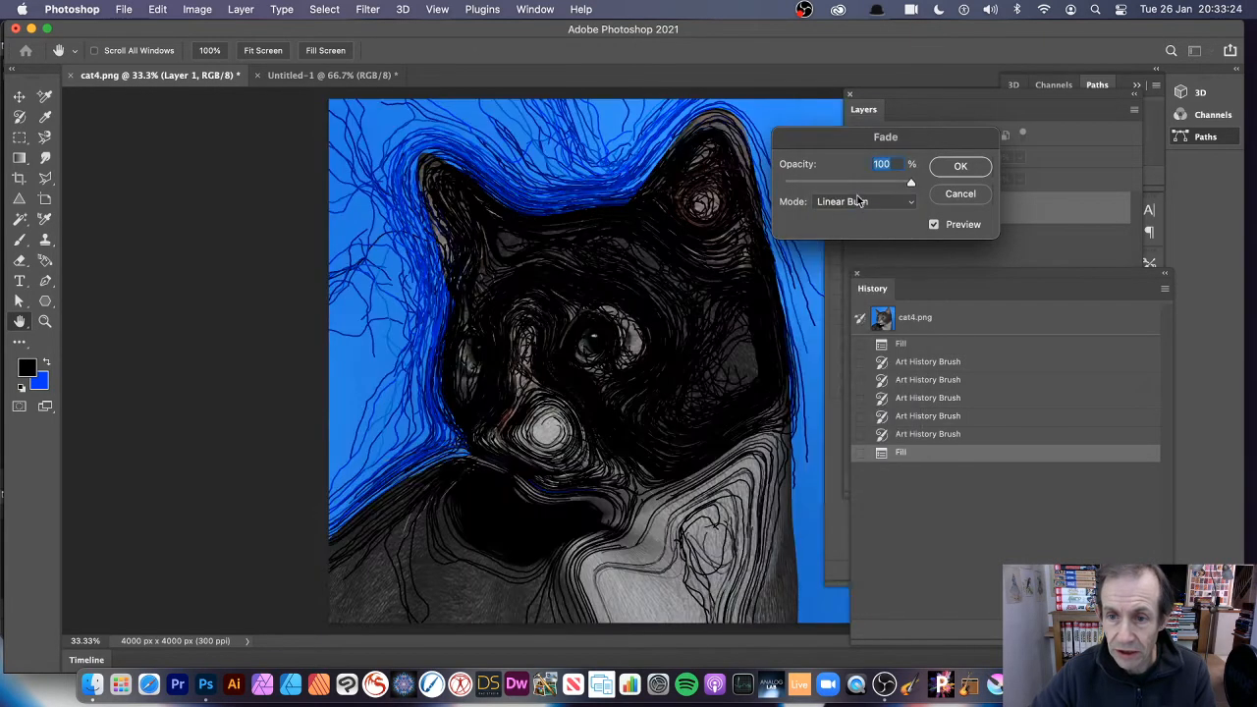
click(859, 202)
click(850, 217)
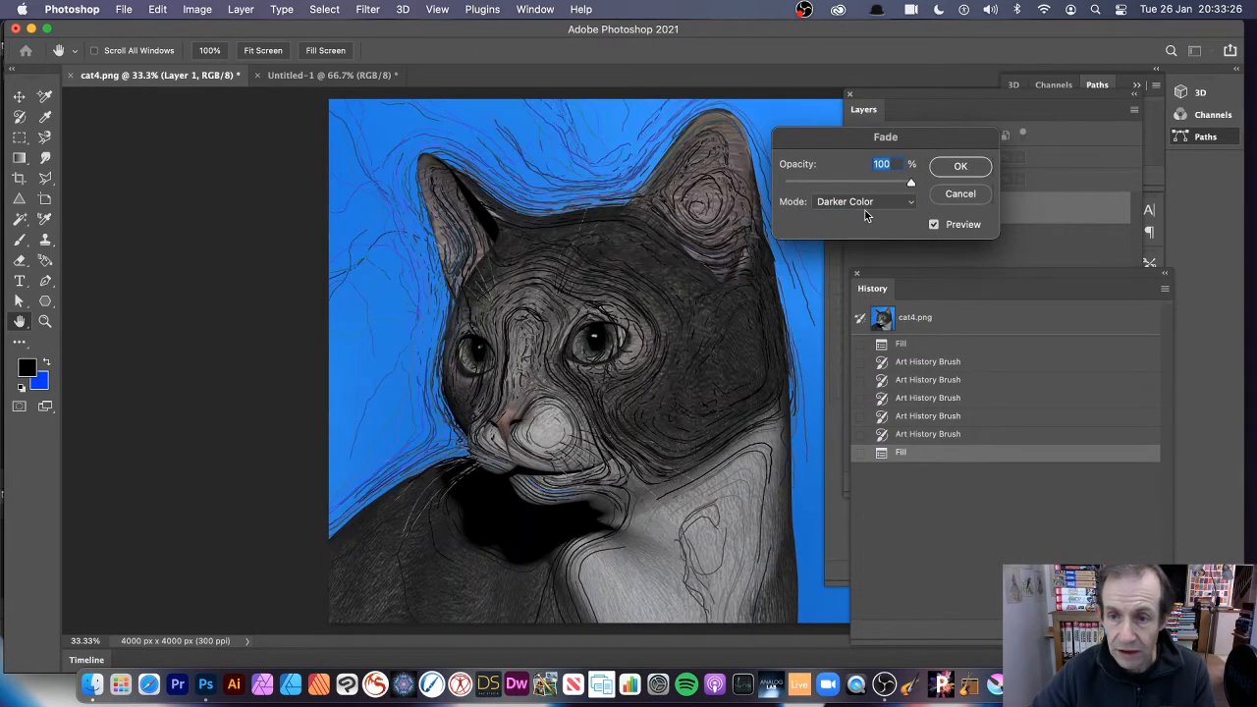
Try the Lighten, Screen and Overlay modes on the History fill's fade.
click(864, 203)
click(857, 228)
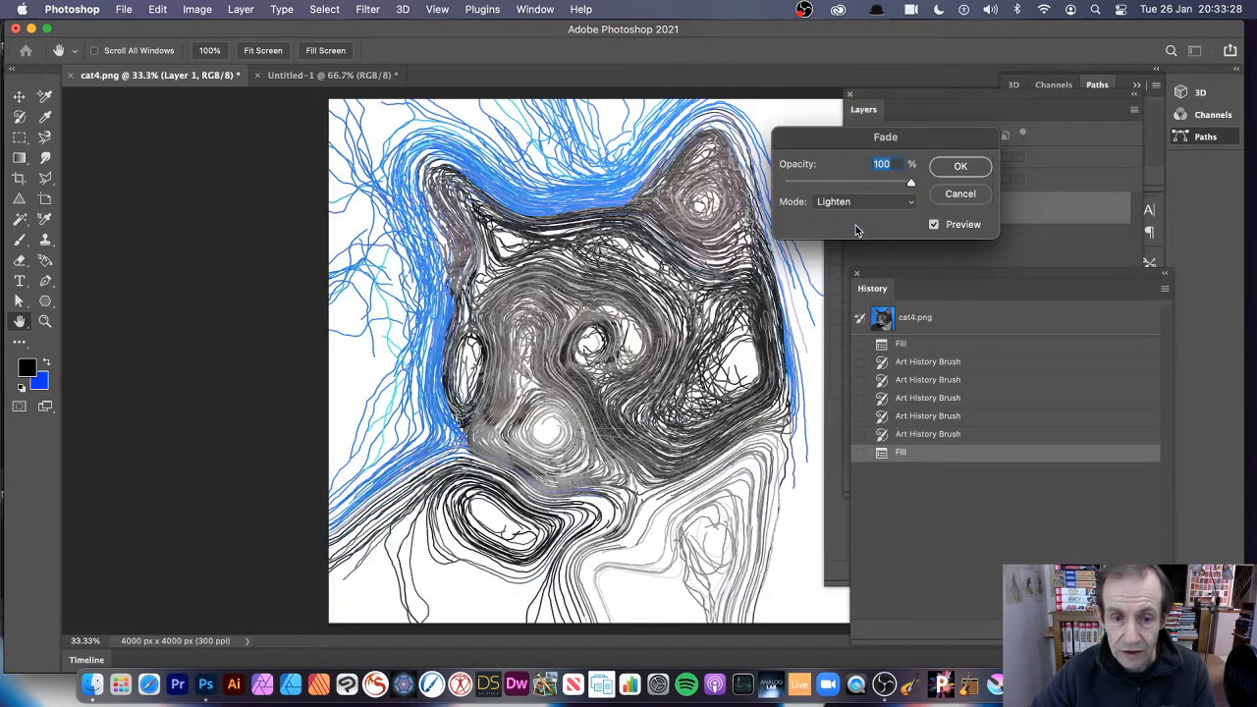
click(859, 203)
click(855, 216)
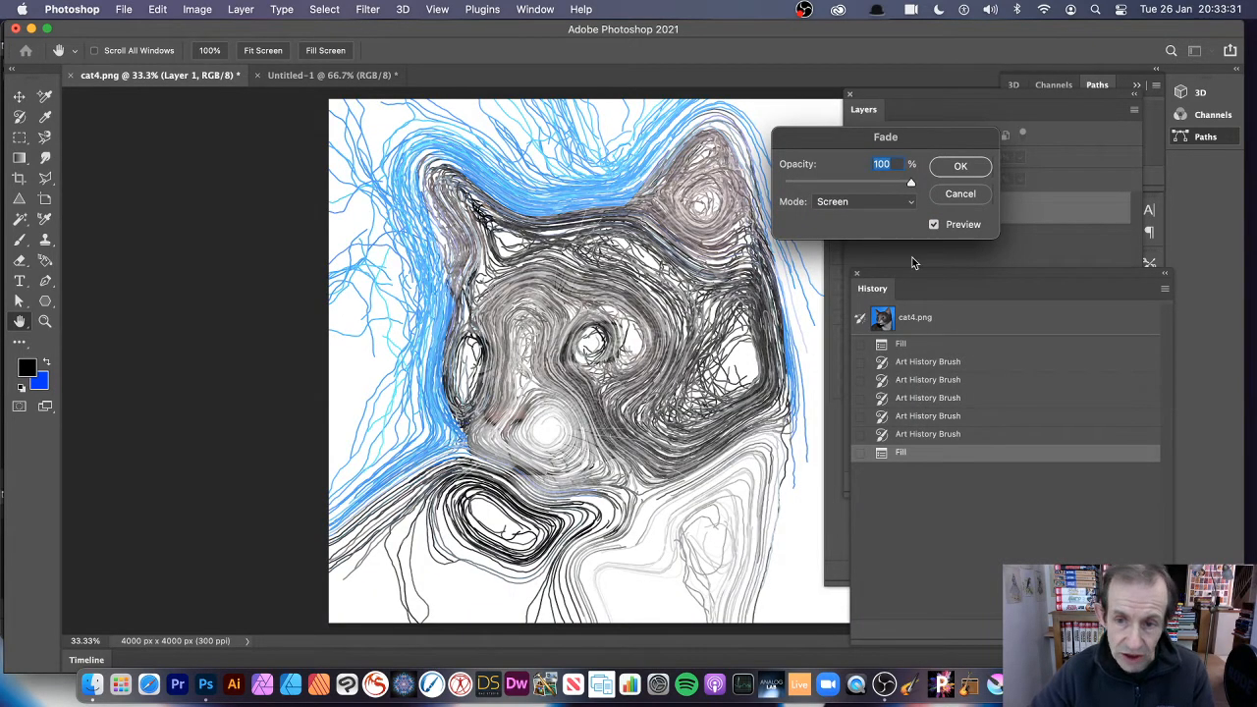
click(846, 203)
click(852, 274)
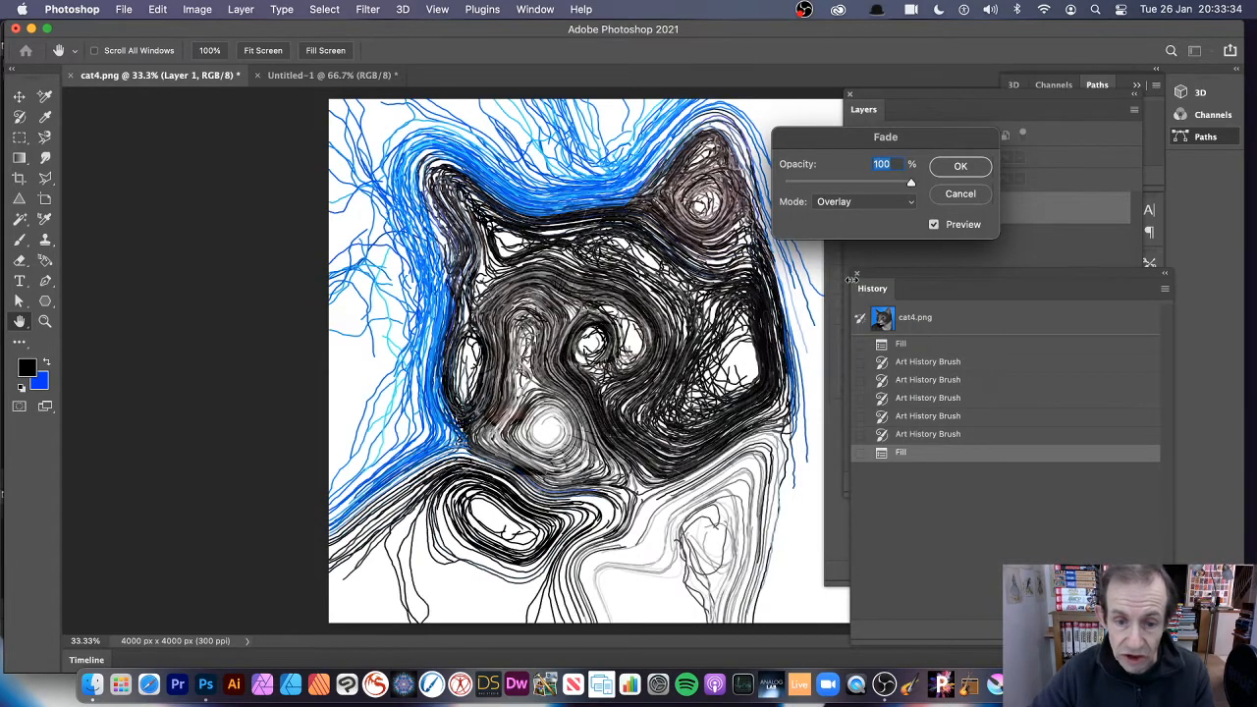
Fade the History fill in Screen mode at 100% opacity.
click(850, 202)
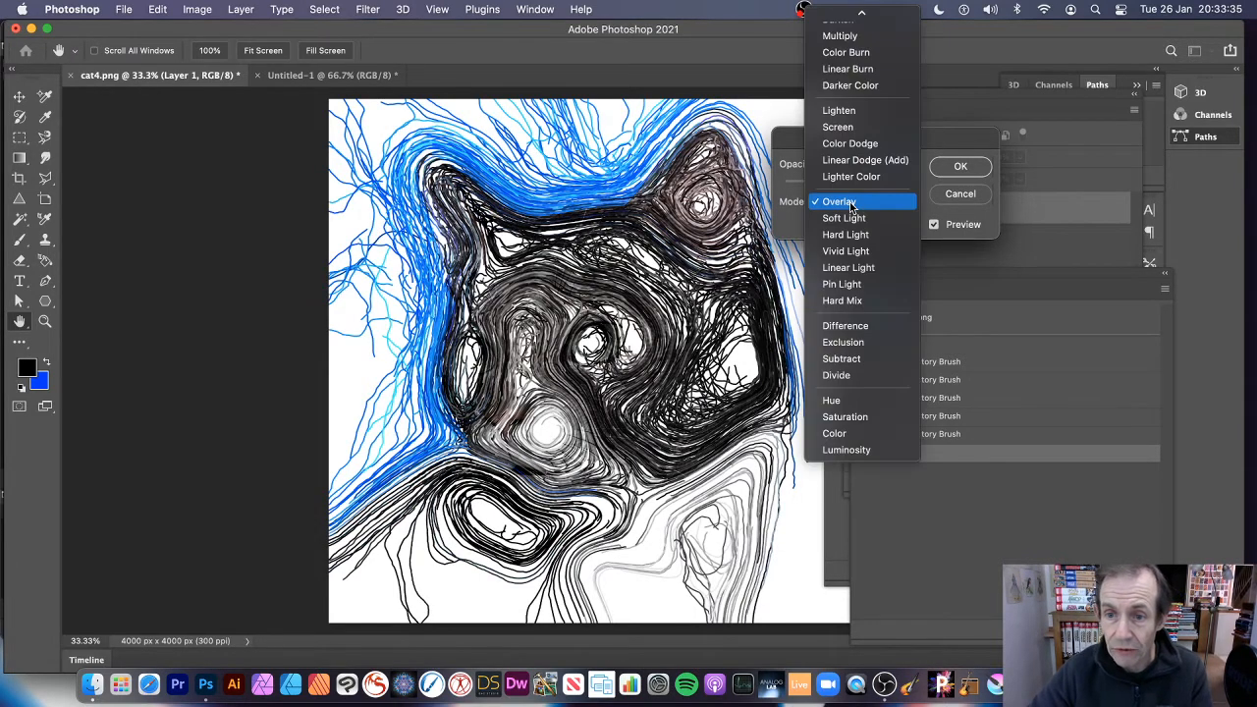
click(850, 128)
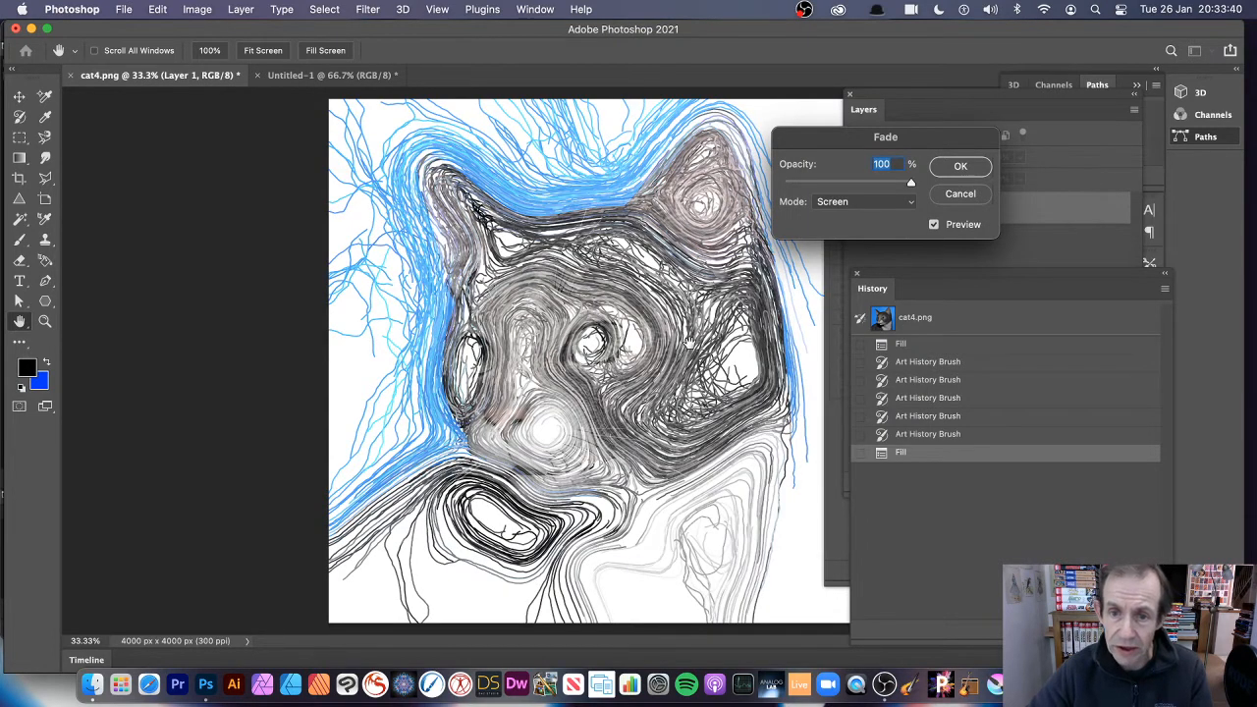
click(957, 169)
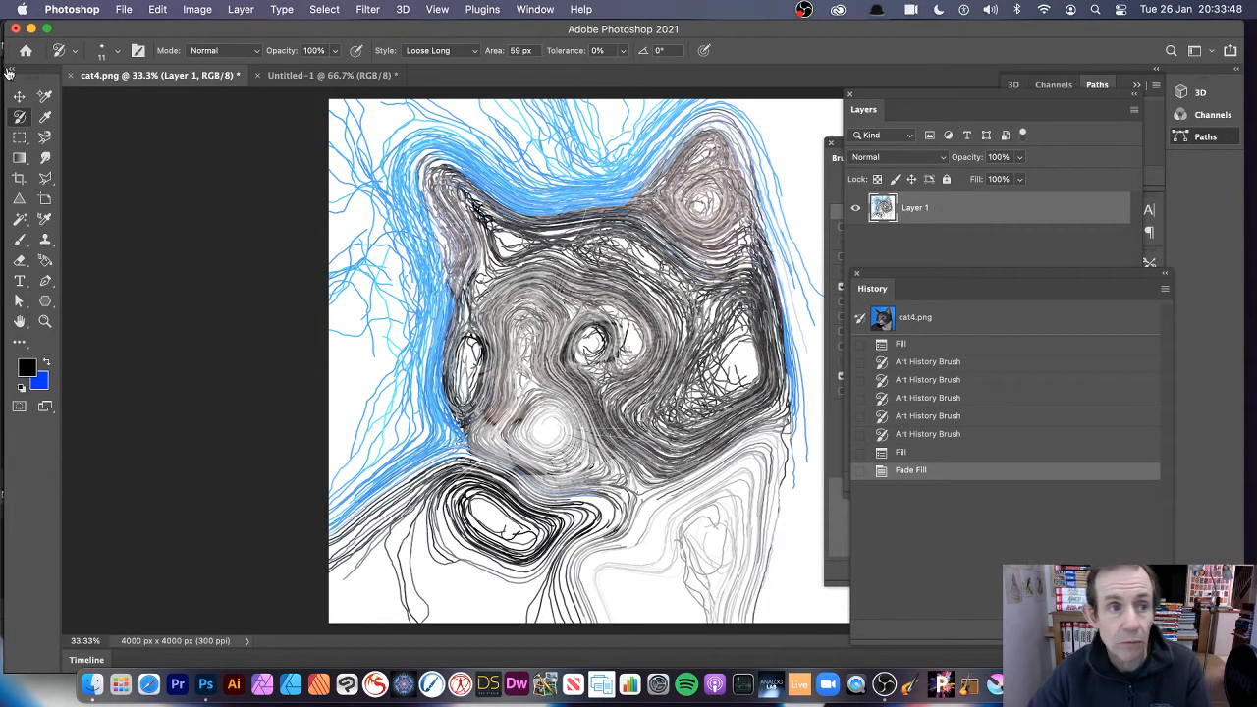
Start a Black & White adjustment on Layer 1 with Reds at 11%, Cyans at -139% and Blues at -120%.
click(197, 9)
mouse_move(205, 56)
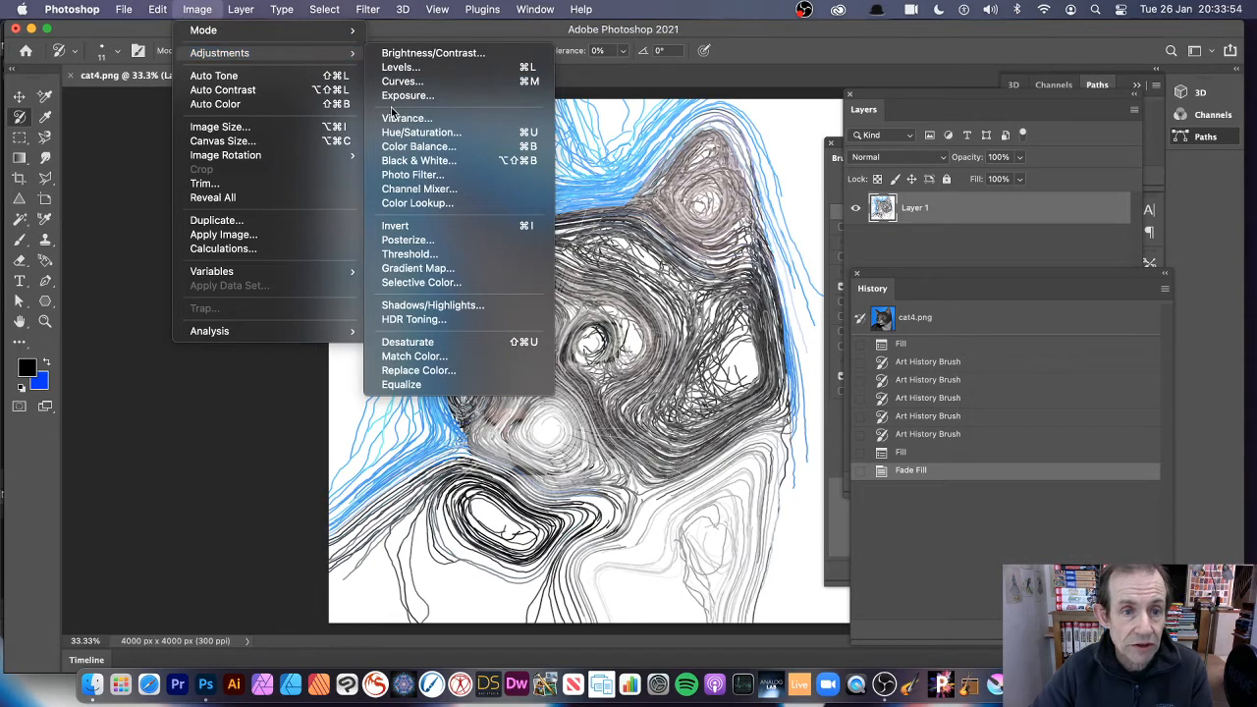
click(407, 160)
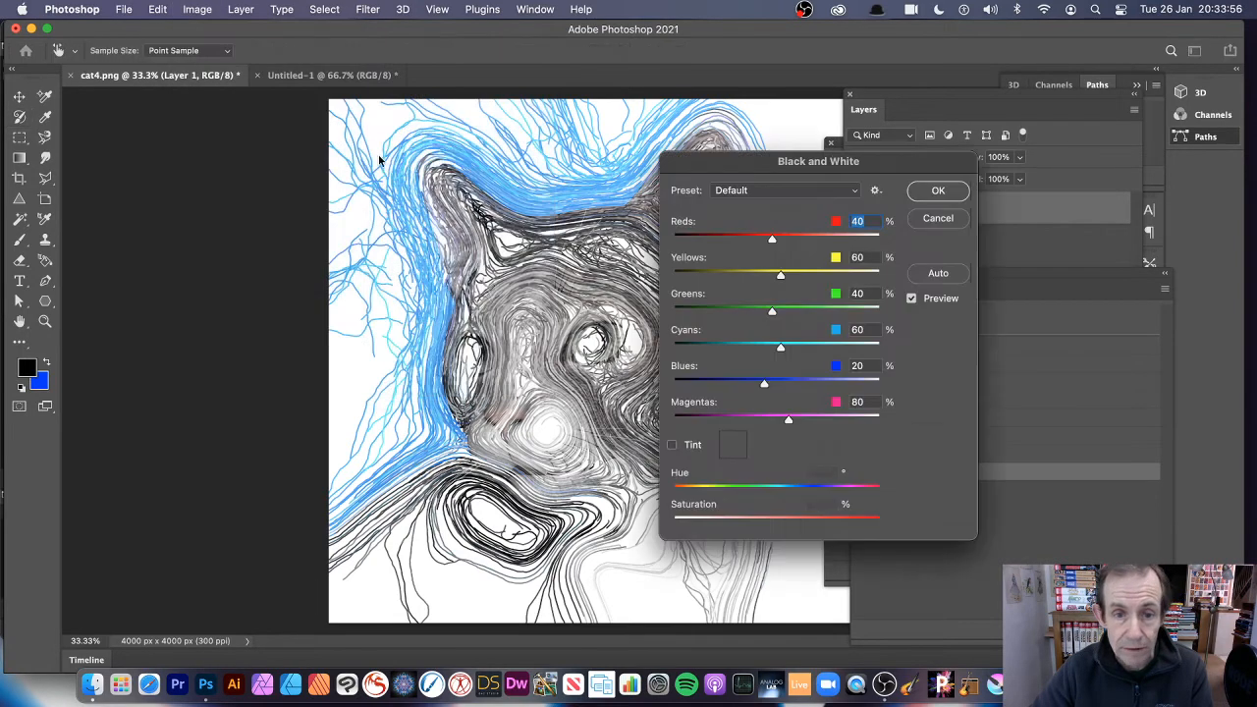
mouse_move(761, 240)
mouse_down()
mouse_move(737, 240)
mouse_move(759, 239)
mouse_up()
drag(781, 347, 698, 348)
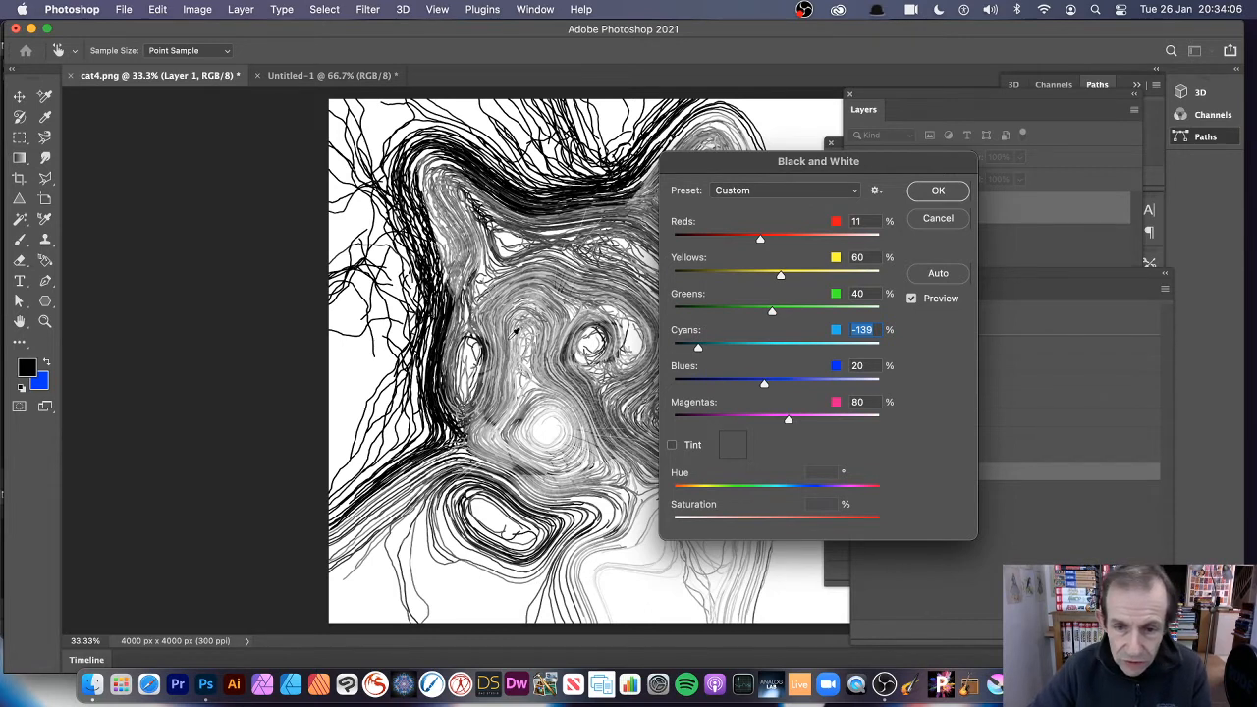
drag(764, 383, 706, 384)
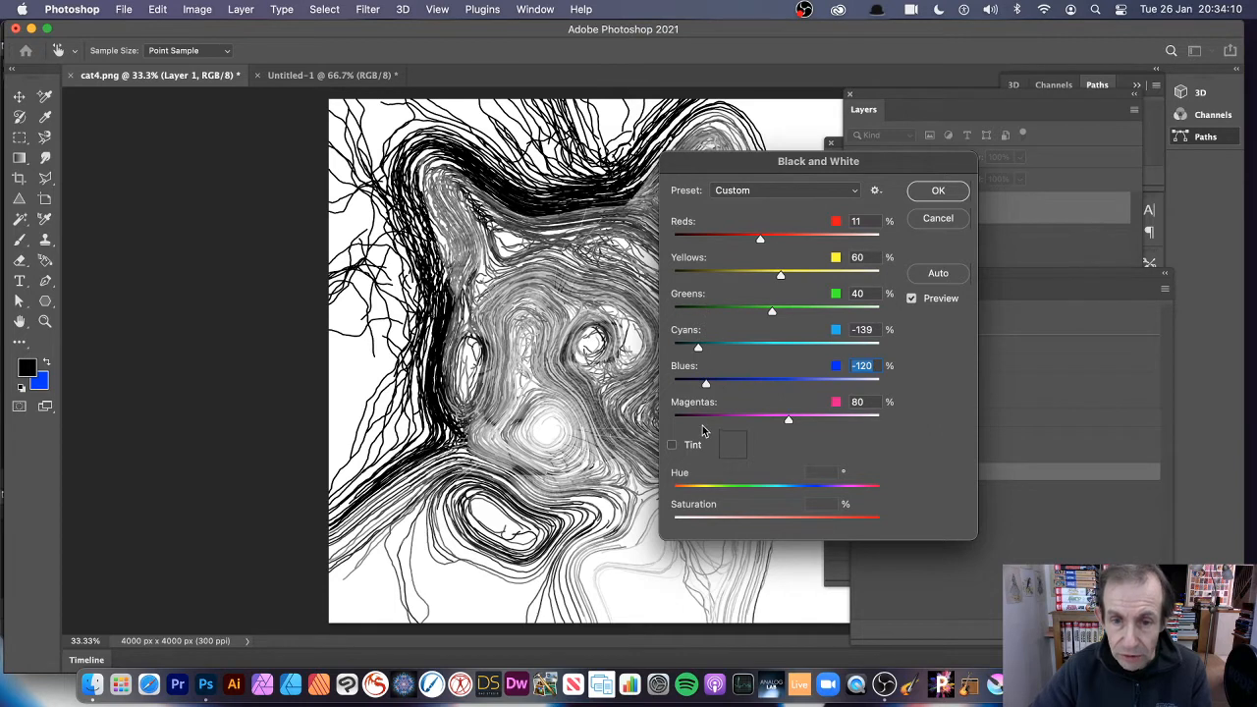
Set Reds to 98%, Yellows to 167% and Magentas to 85%, and apply the Black & White adjustment.
drag(762, 238, 807, 239)
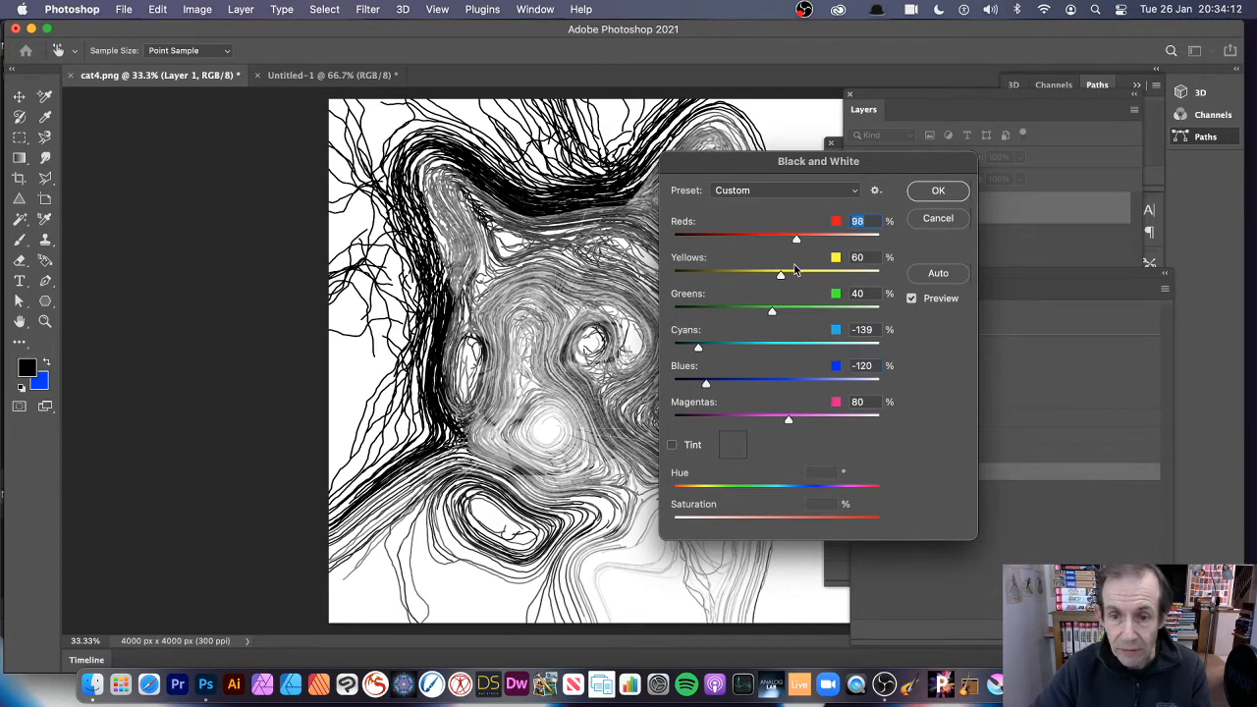
click(825, 279)
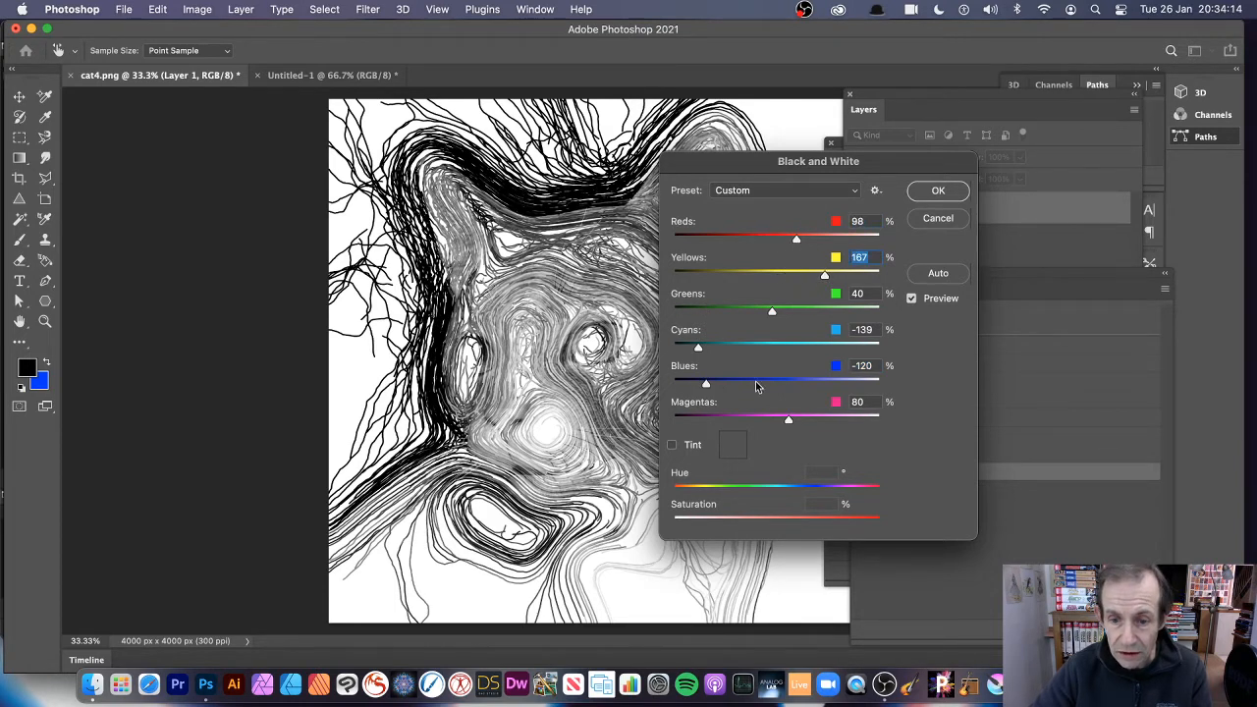
click(806, 421)
drag(805, 420, 790, 420)
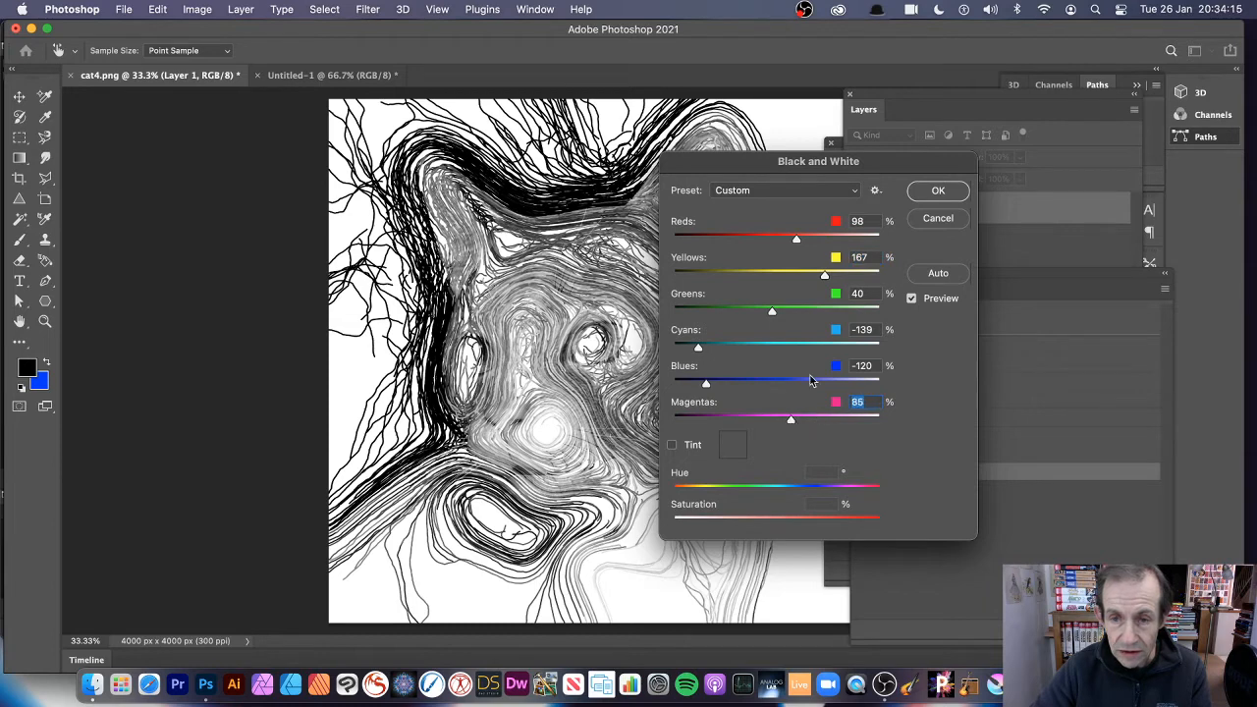
click(938, 191)
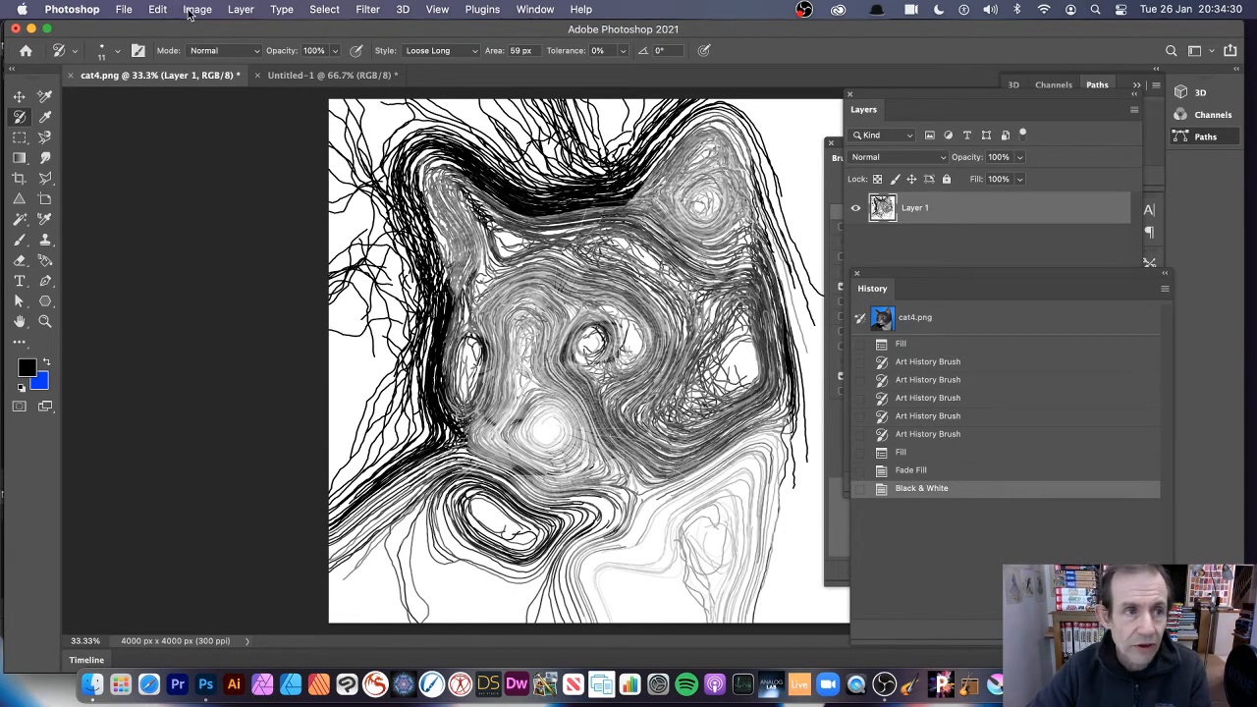
Fill Layer 1 with History contents in Normal mode at 50% opacity.
click(156, 9)
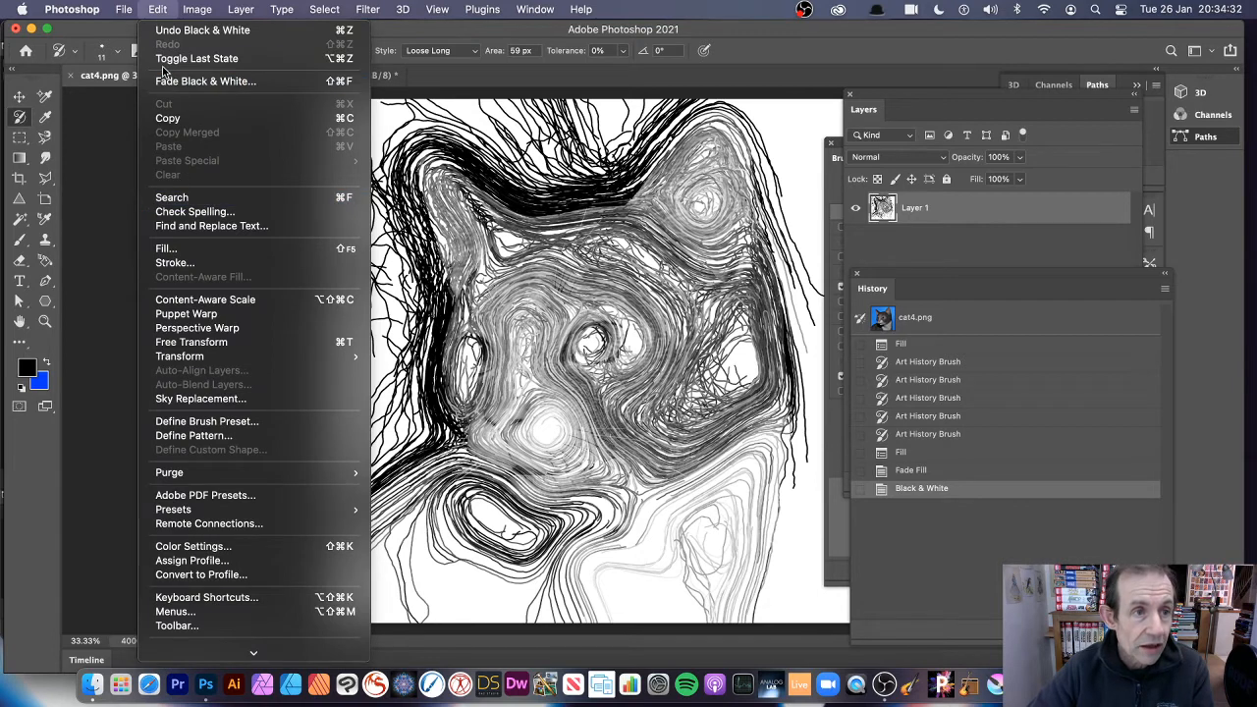
click(167, 252)
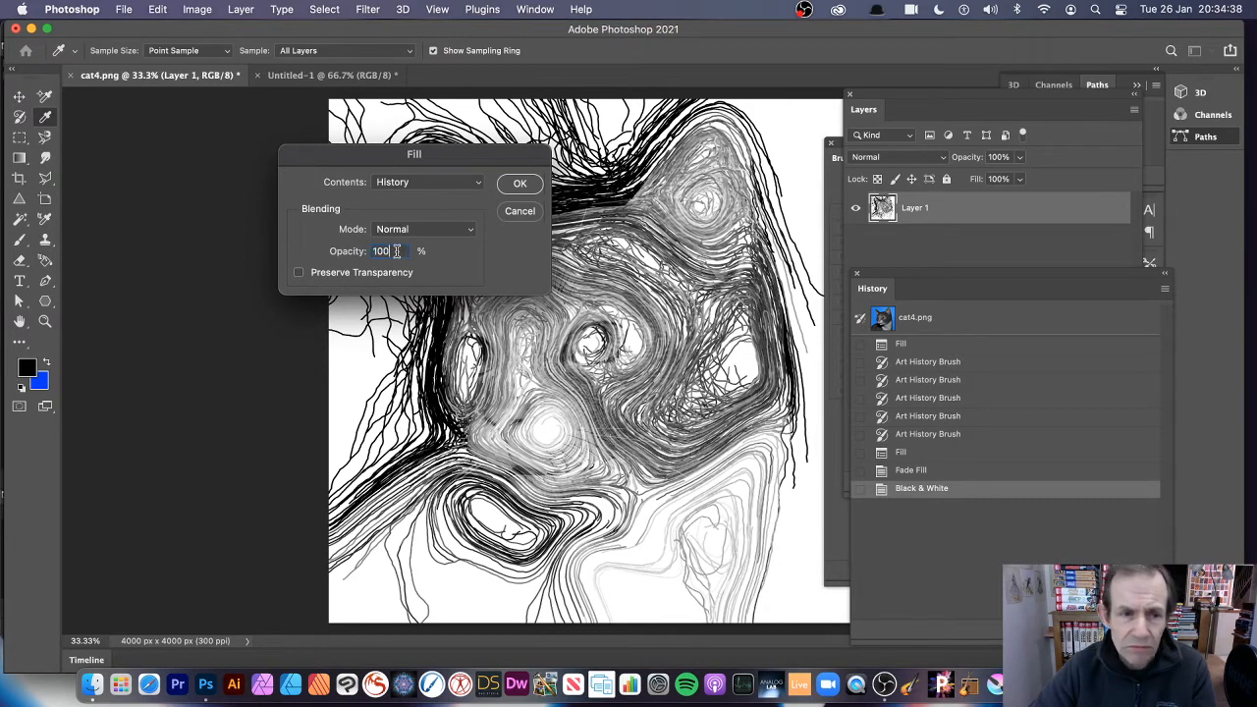
text(50)
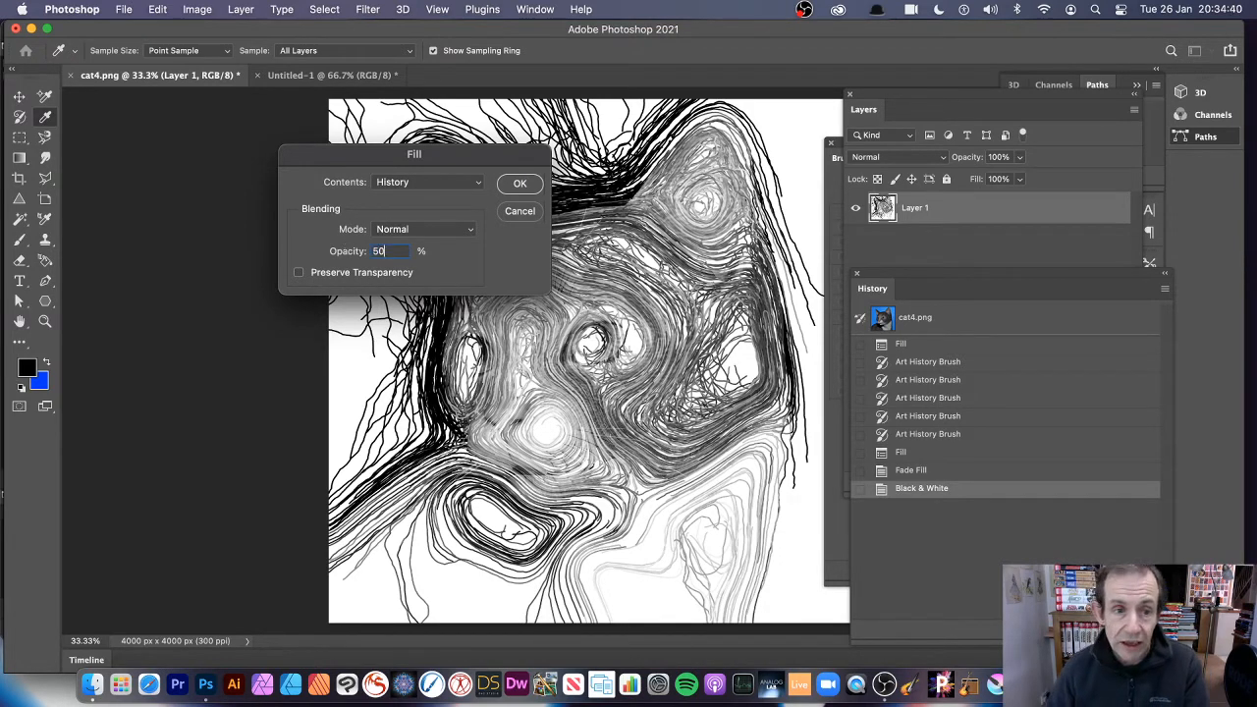
click(523, 185)
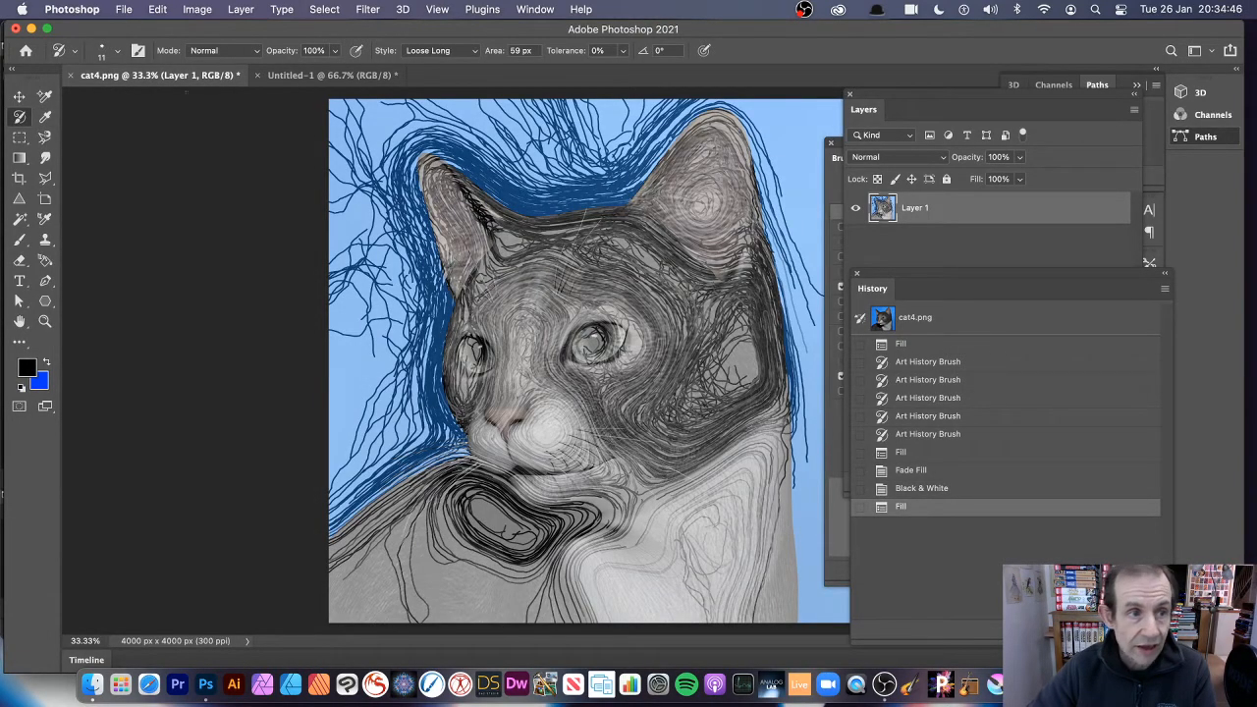
Open Fade for the 50% History fill and try the Darken and Lighten modes.
click(158, 10)
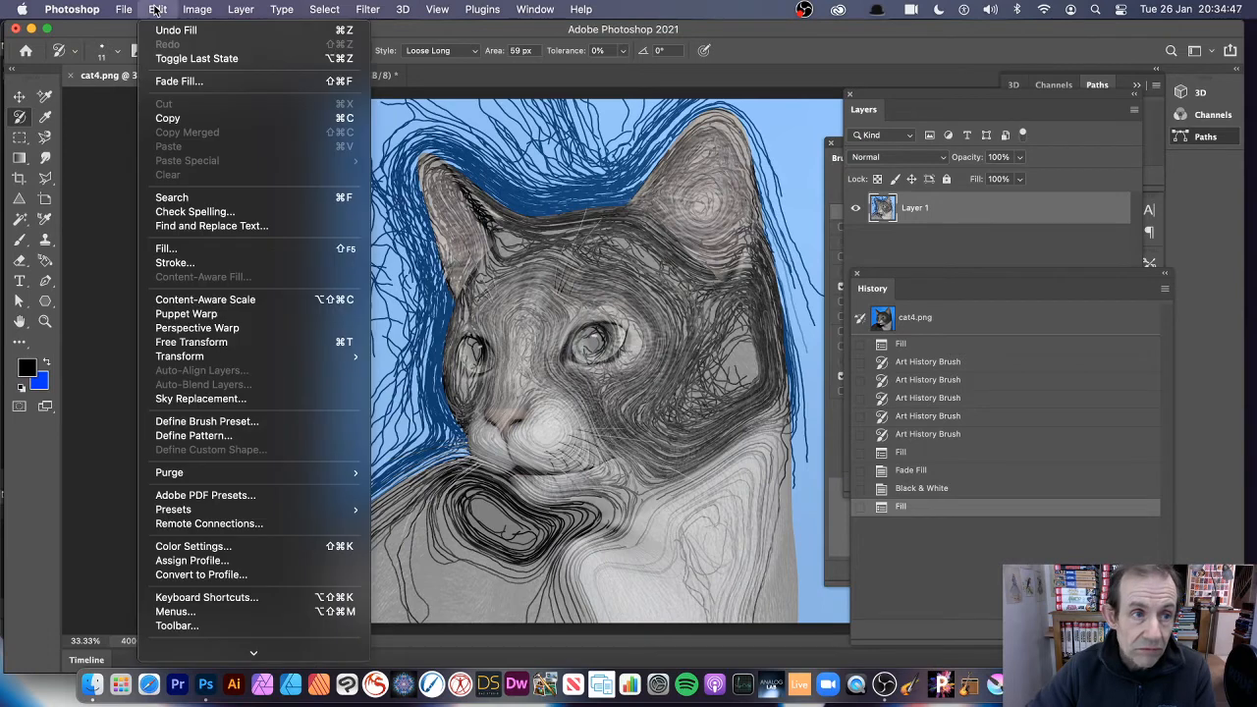
click(169, 83)
click(860, 200)
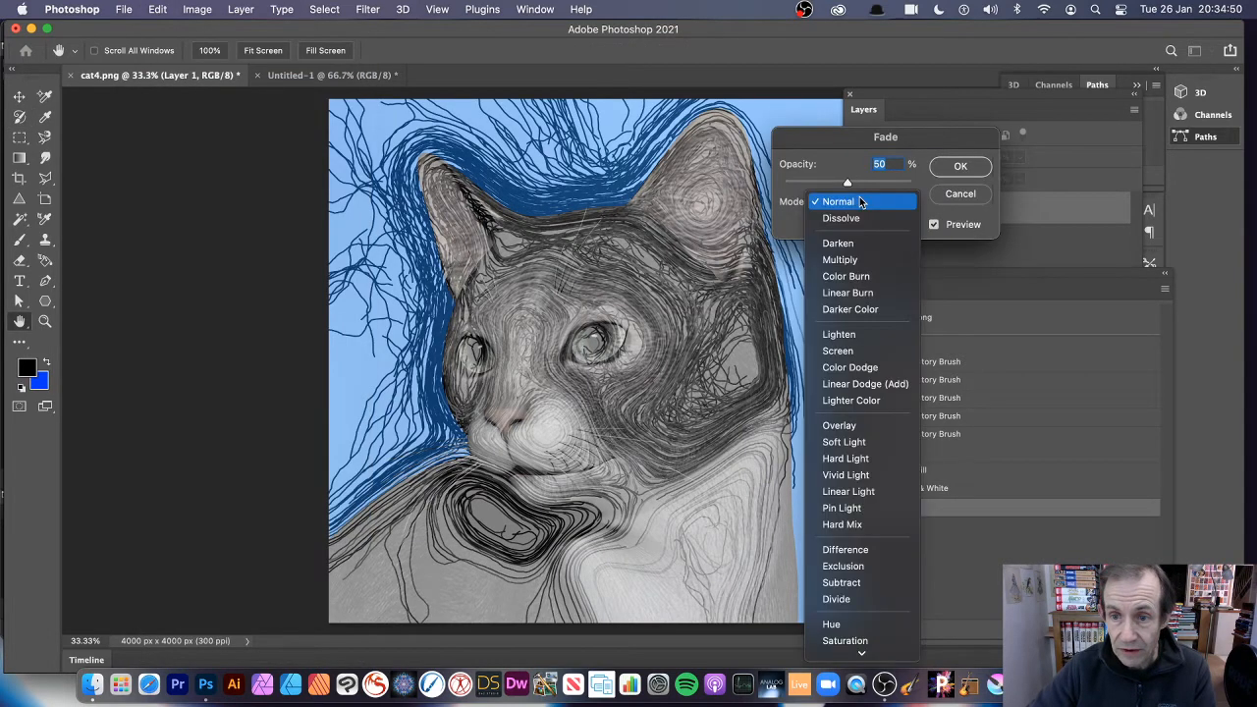
click(843, 242)
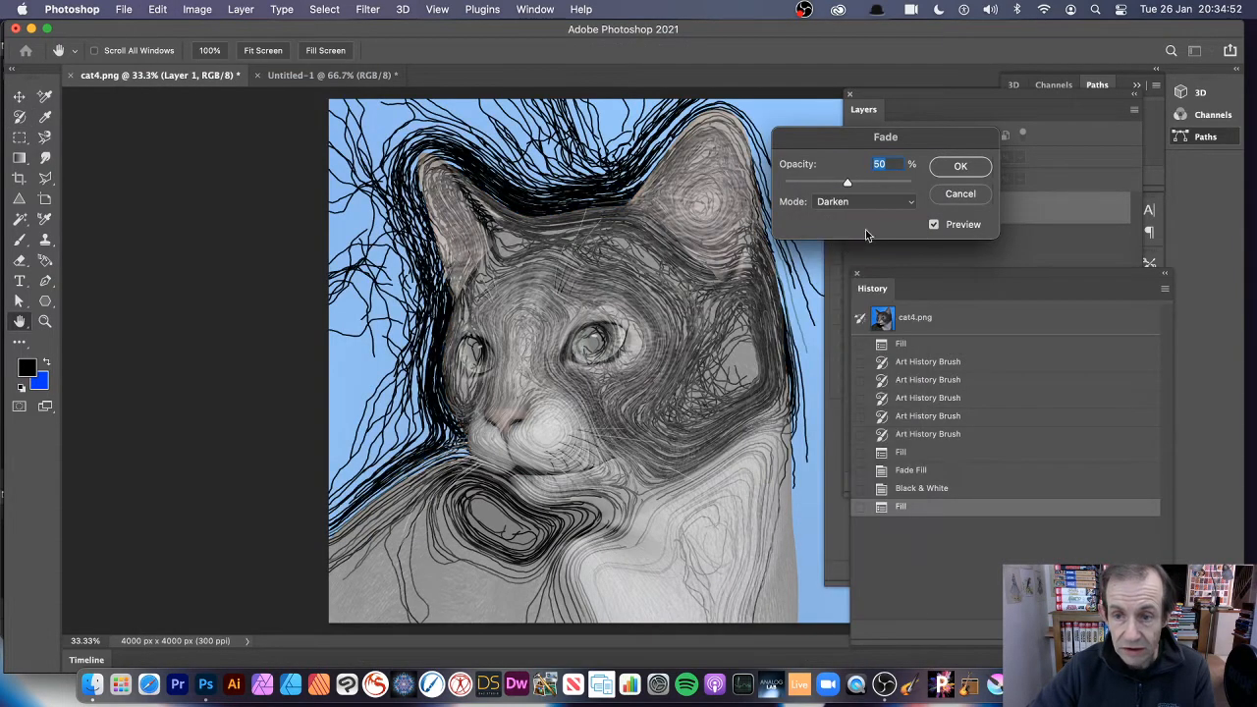
click(870, 206)
click(842, 297)
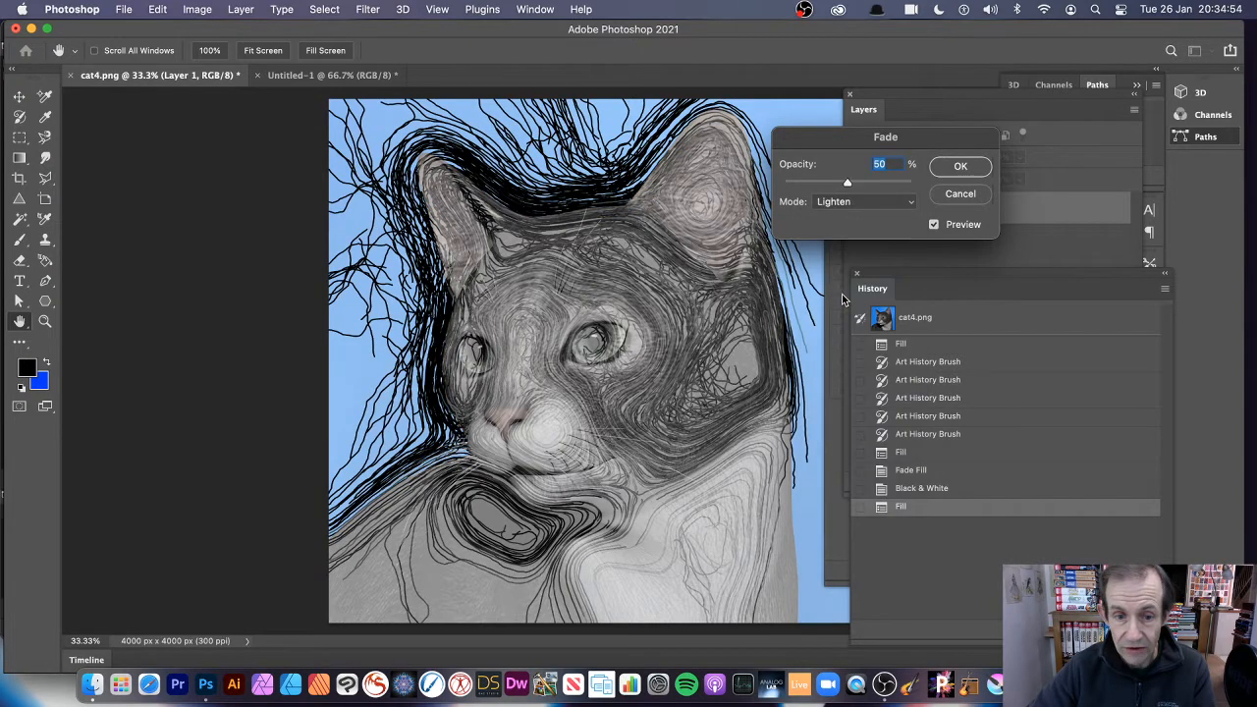
Fade the latest History fill in Screen mode at 77% opacity.
click(870, 206)
click(862, 213)
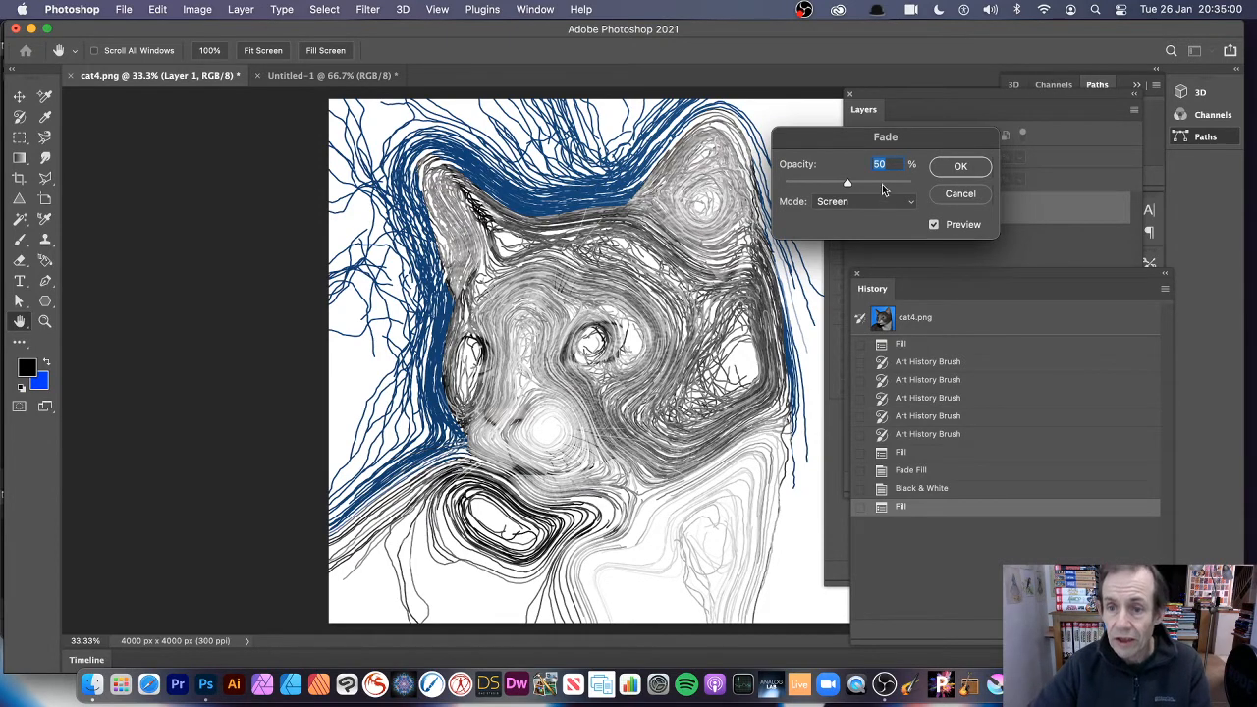
drag(881, 179, 881, 182)
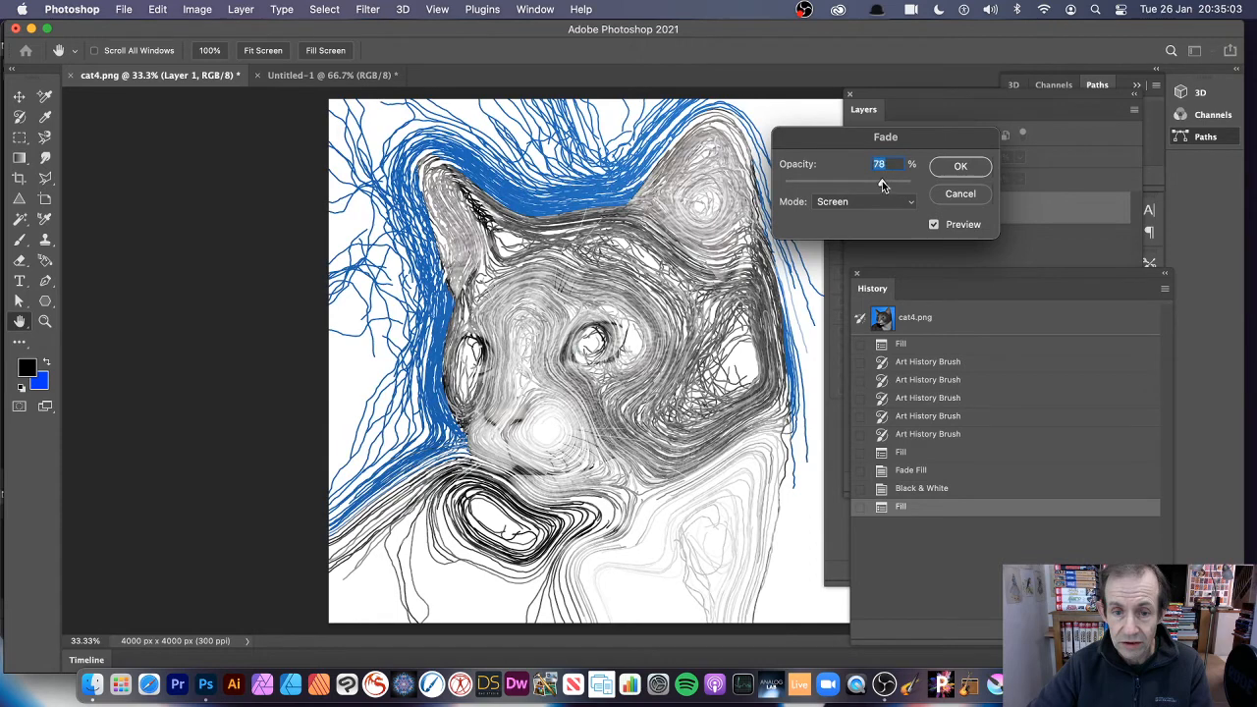
click(961, 168)
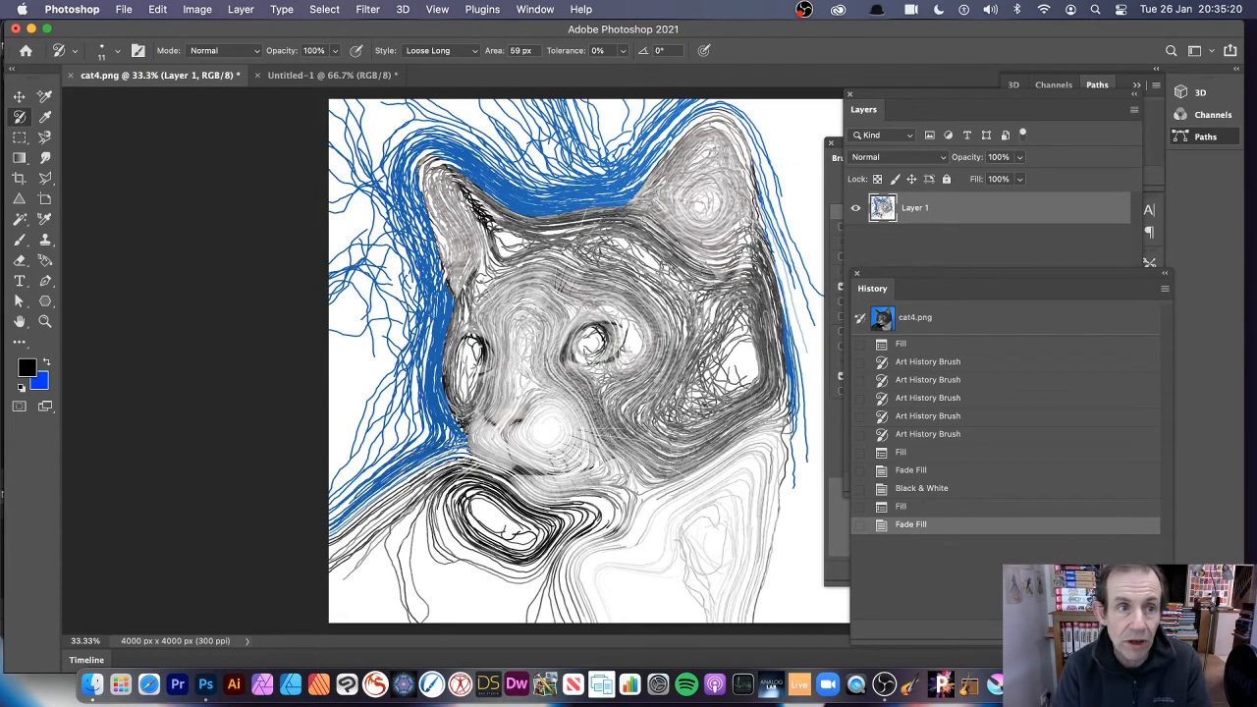
click(366, 8)
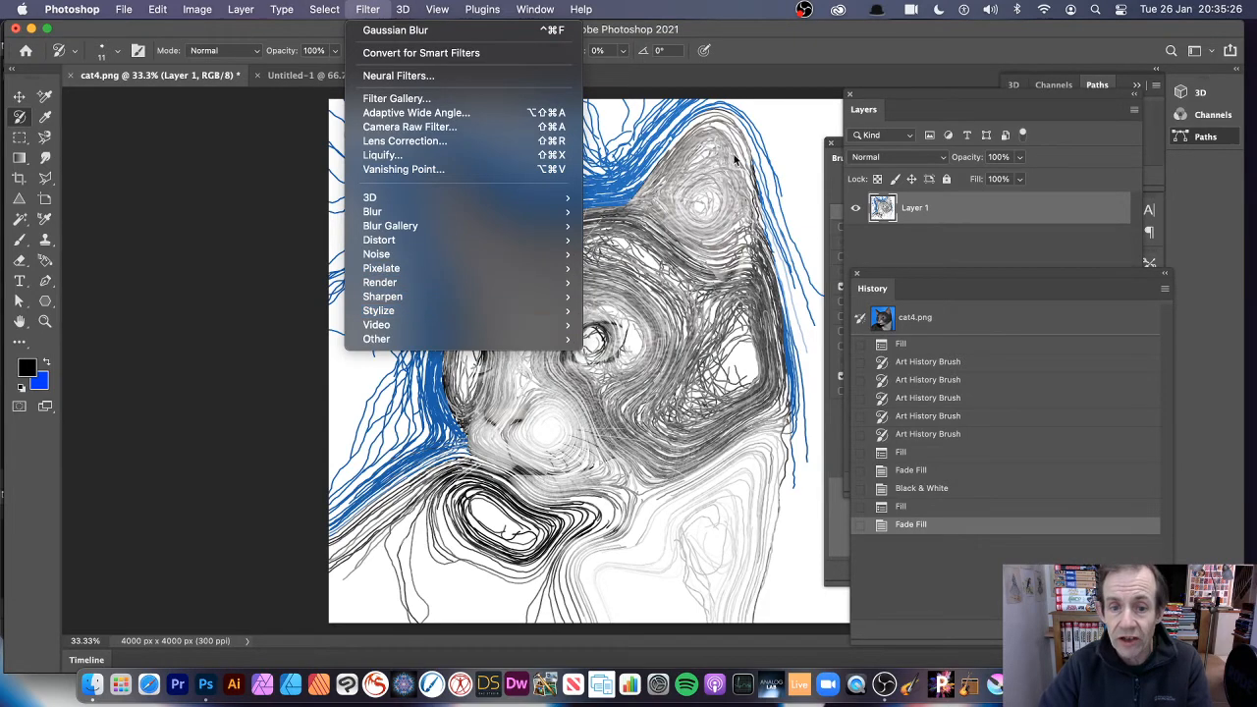
click(815, 89)
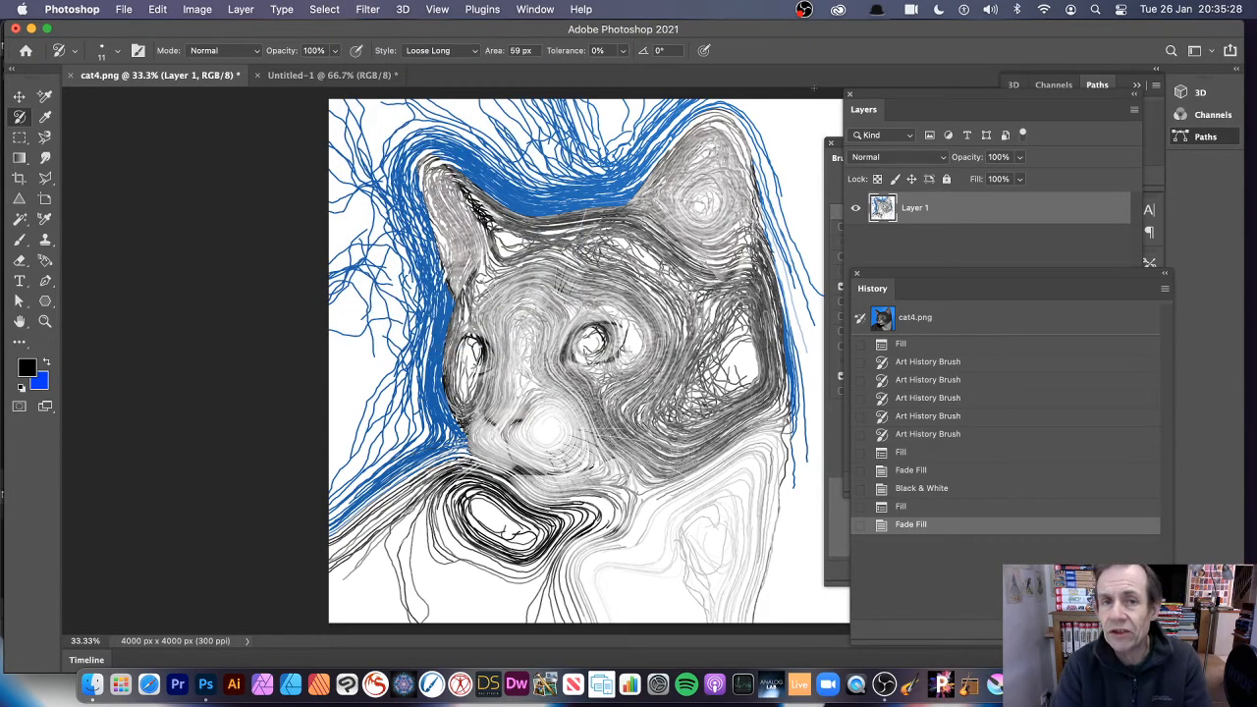